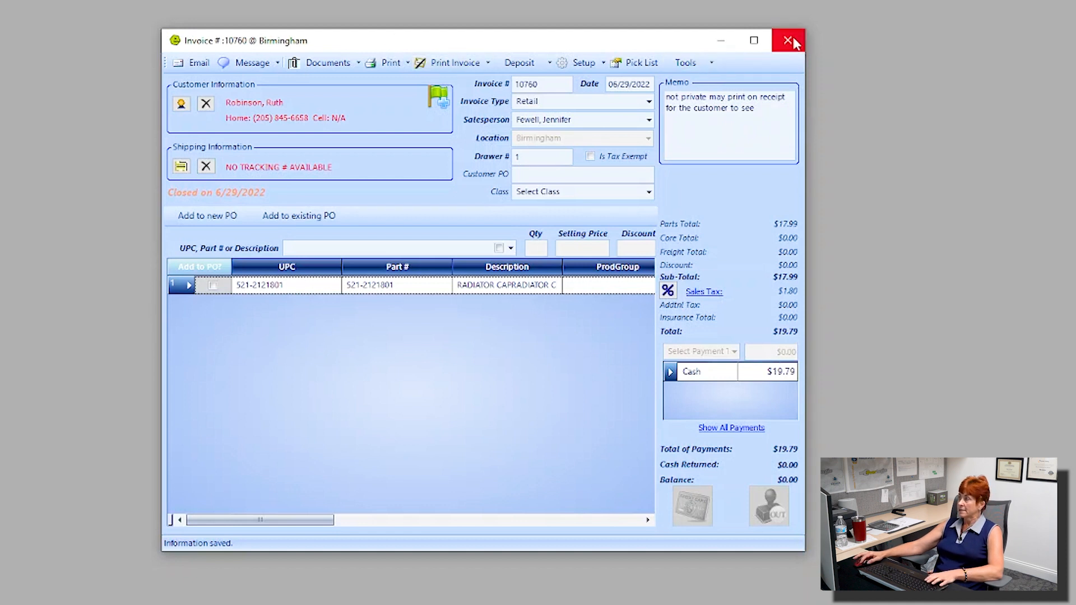
Close the completed radiator cap invoice after noting its invoice number, and check the recently used records list
left_click_drag(554, 83, 496, 85)
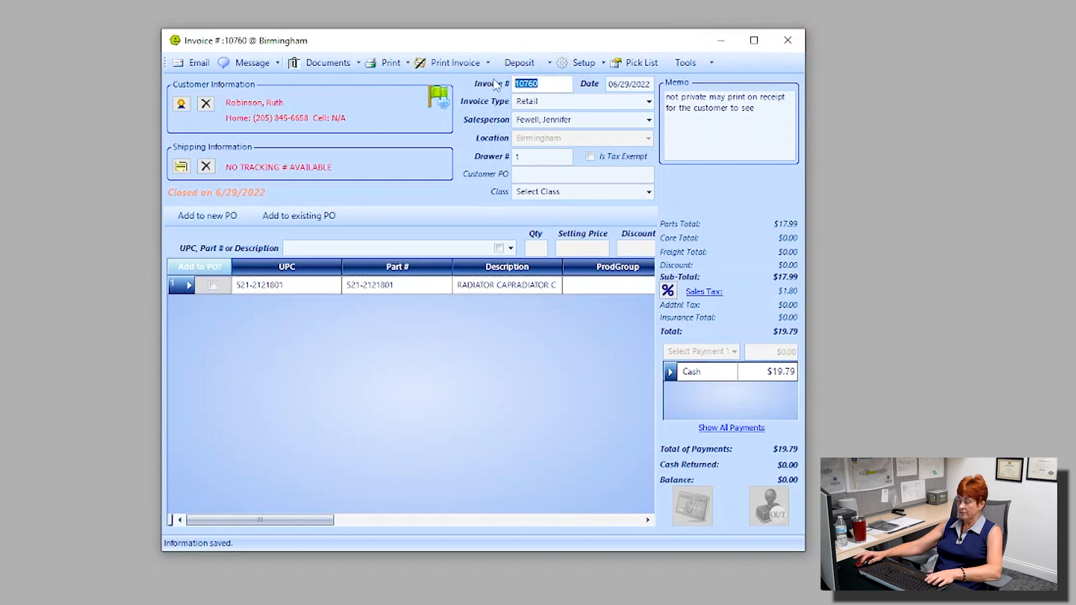
left_click(788, 41)
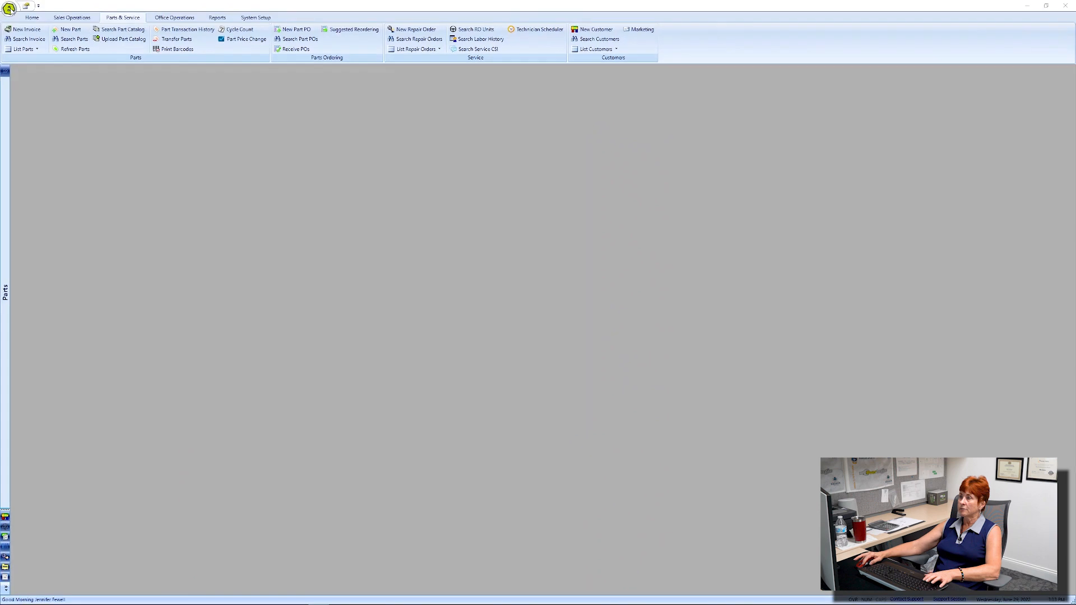
left_click(9, 9)
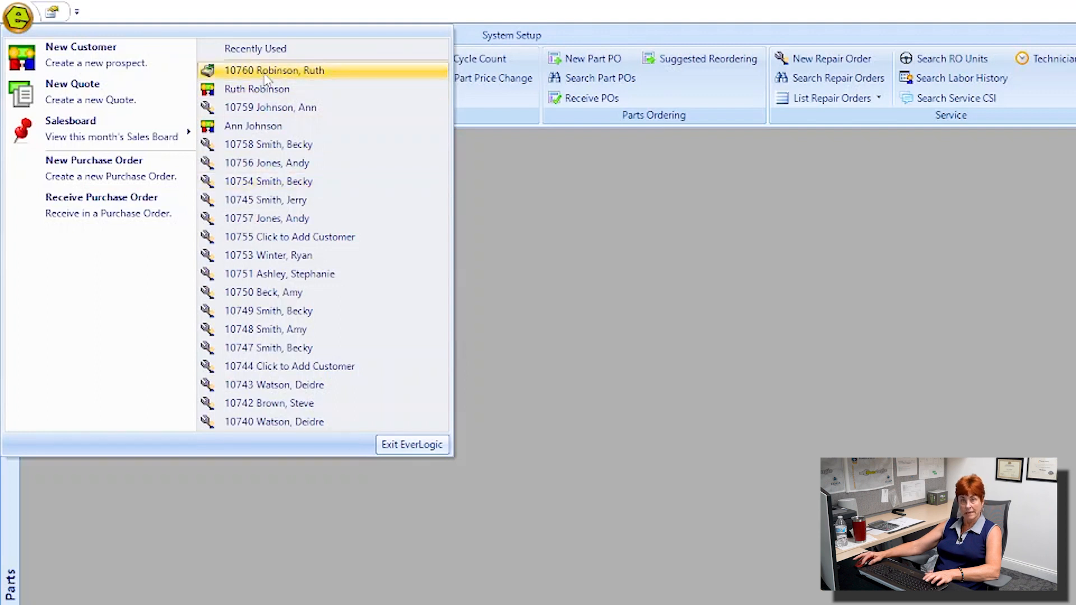
left_click(757, 241)
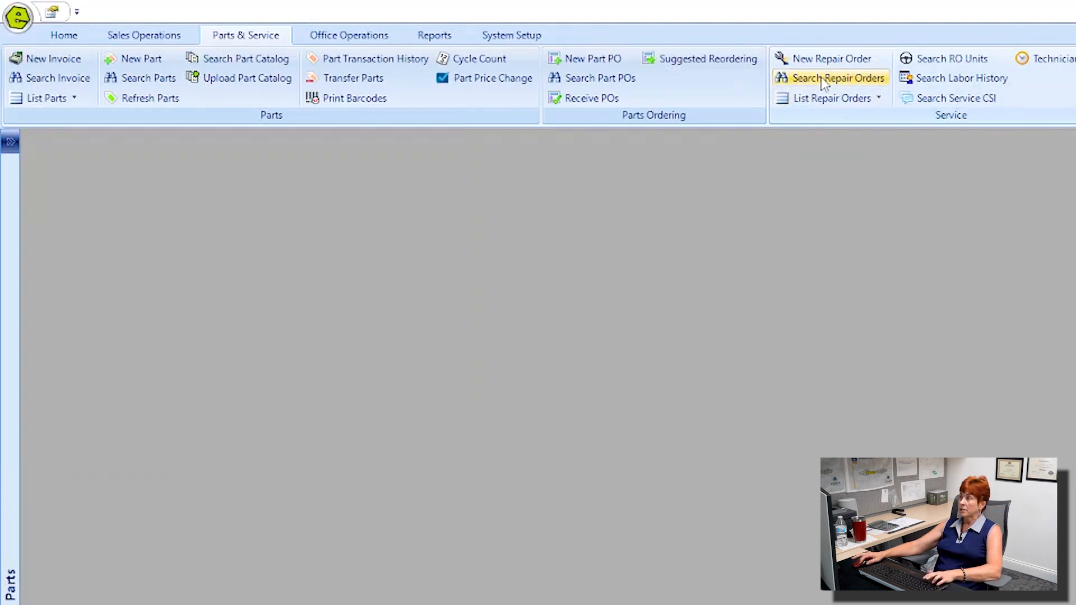
Search the Birmingham invoices by the original invoice's number and open the matching closed retail invoice
left_click(63, 79)
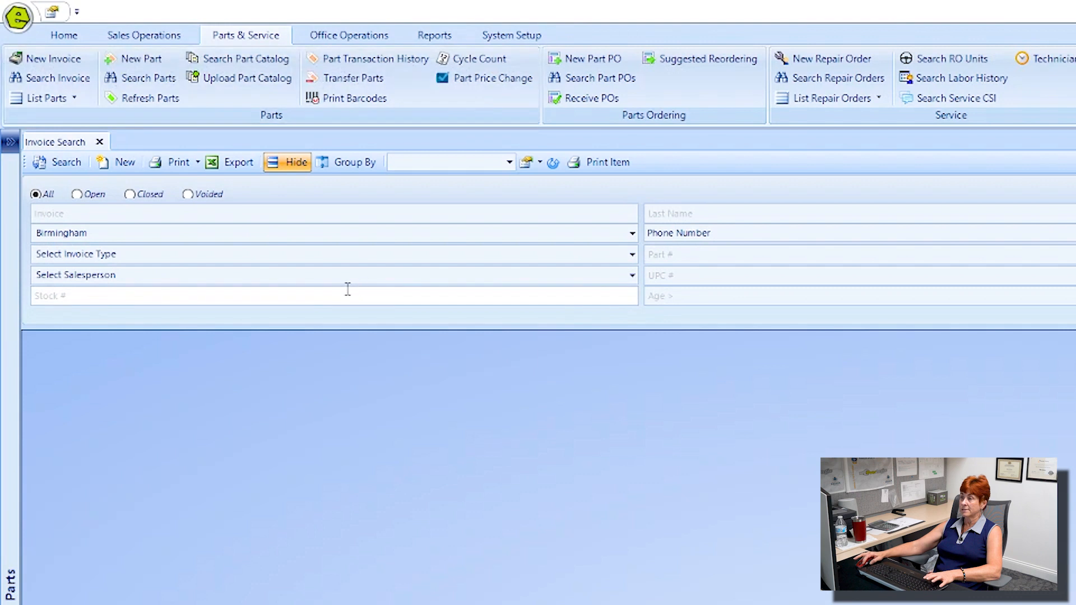
left_click(329, 240)
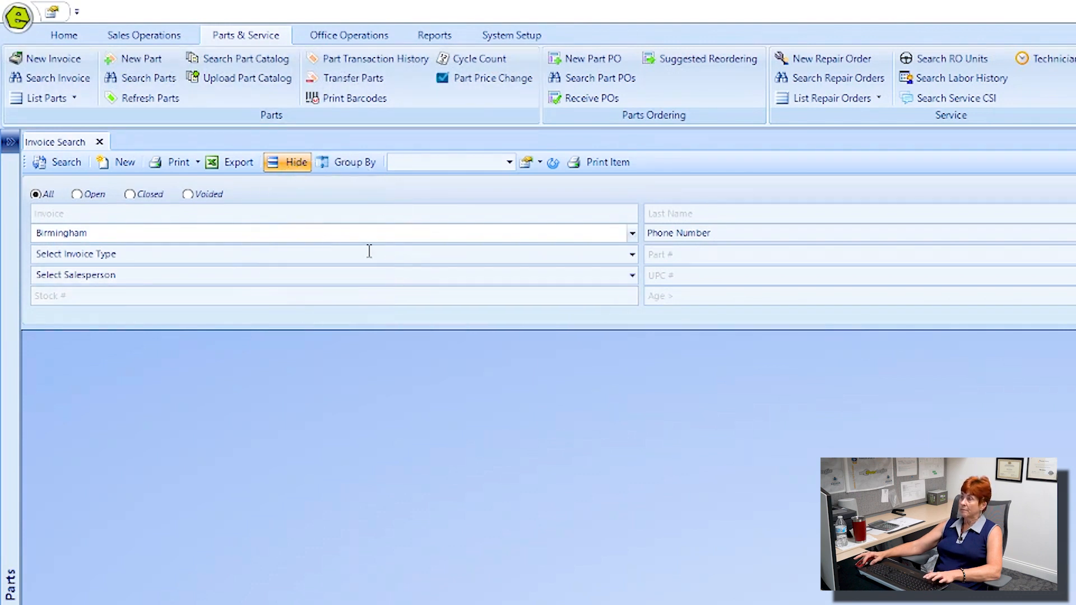
left_click(785, 276)
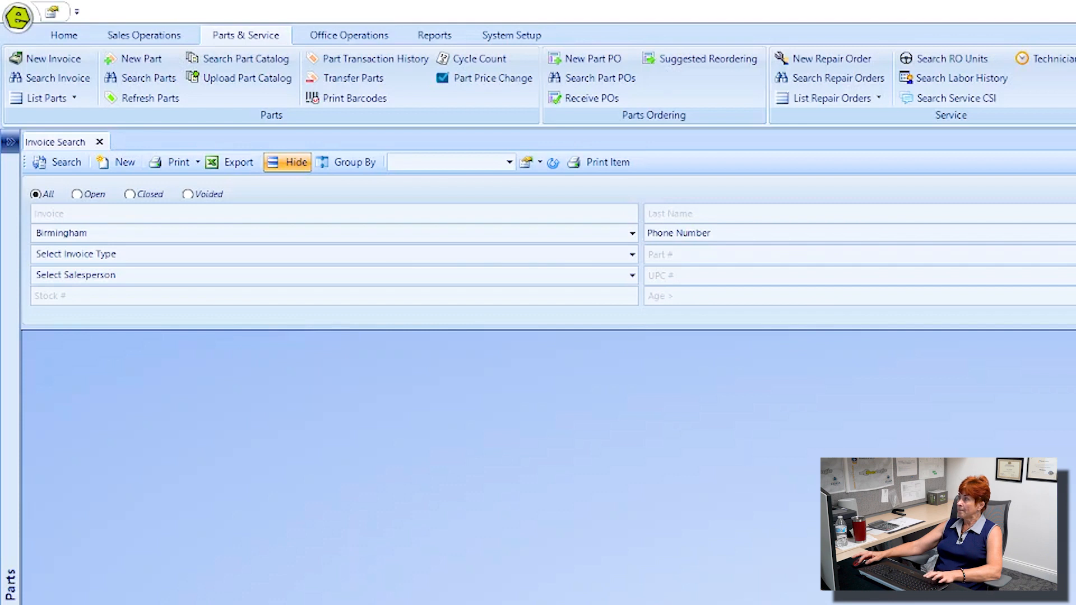
left_click(52, 213)
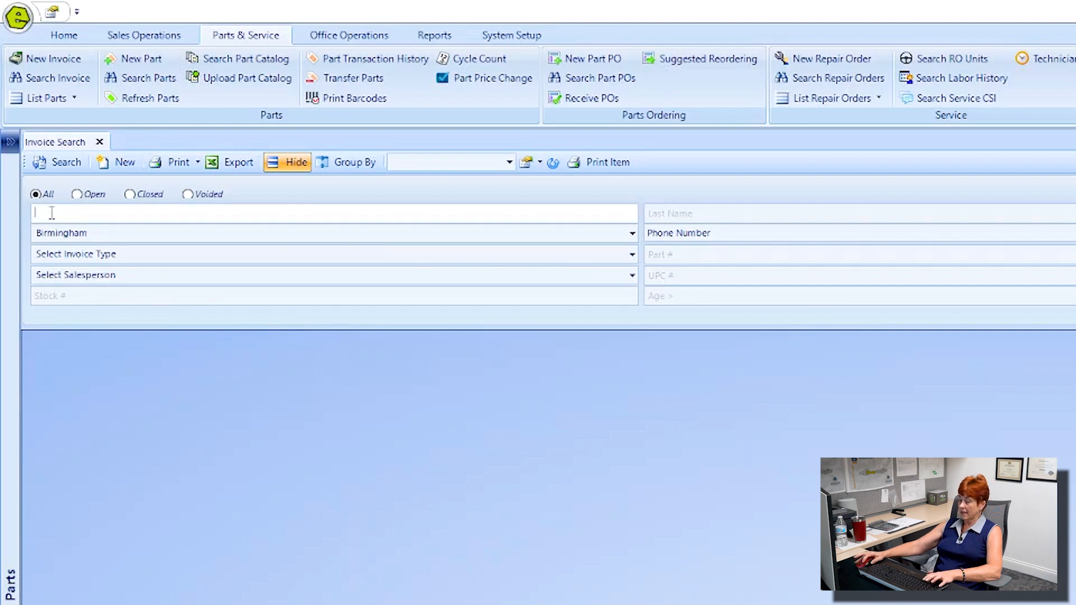
type("10760")
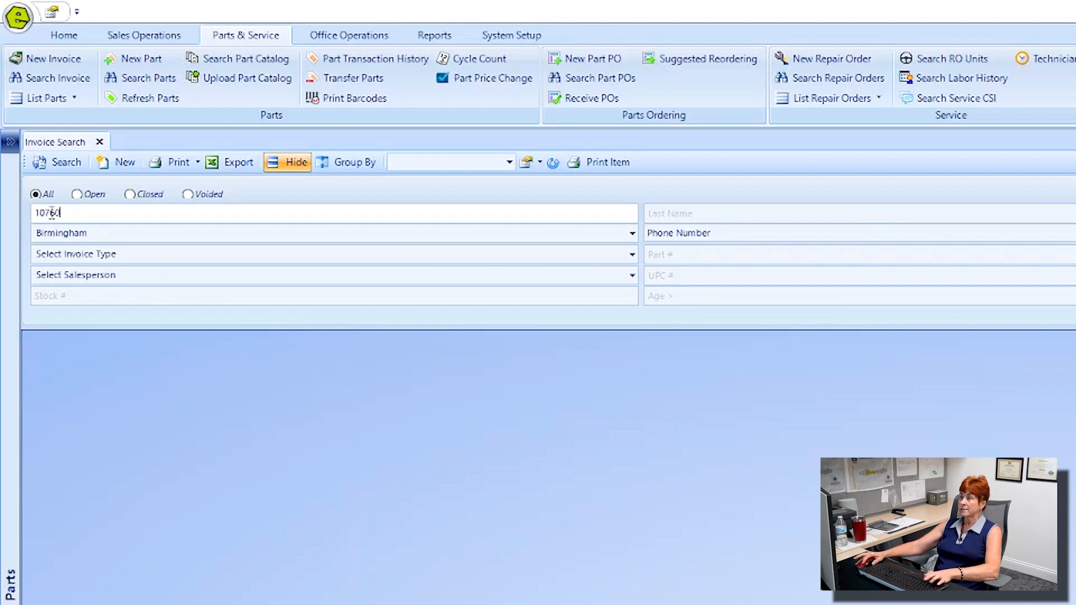
left_click(66, 162)
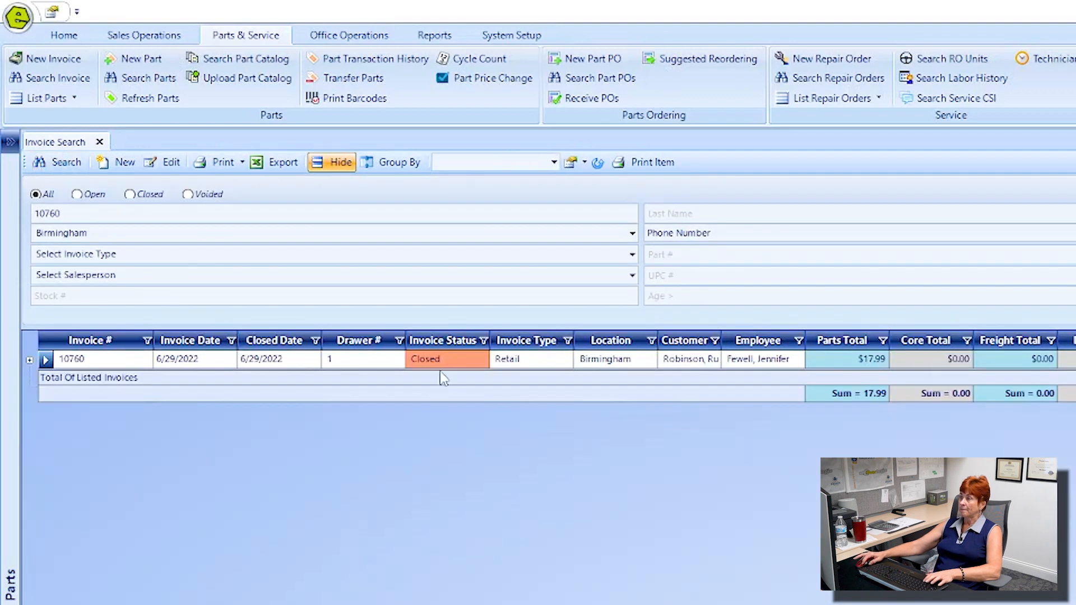
double_click(558, 362)
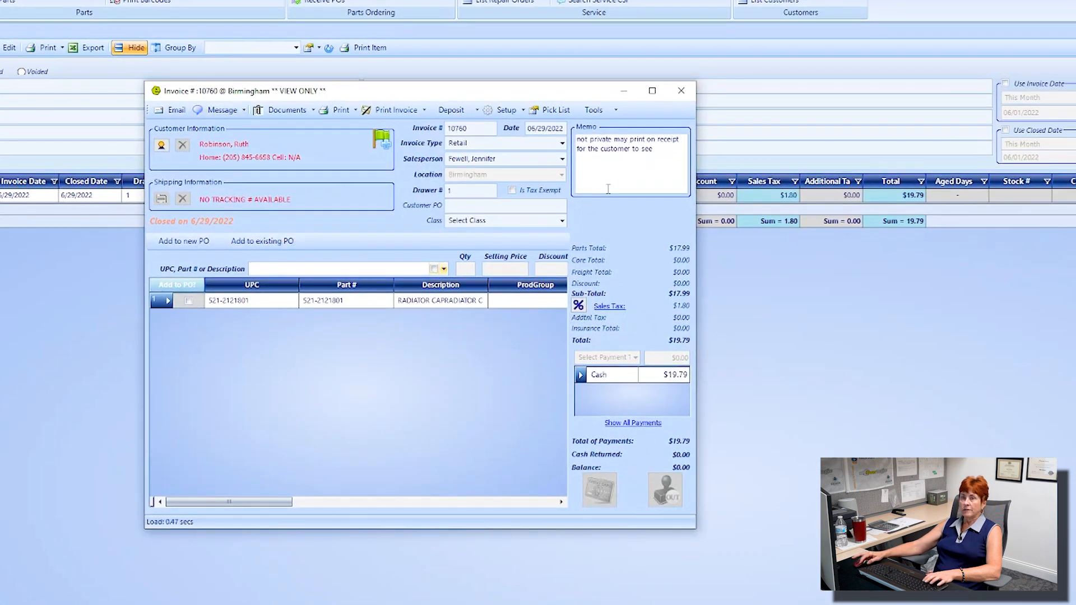
Copy the closed radiator cap invoice as a refund invoice
left_click(615, 111)
mouse_move(621, 128)
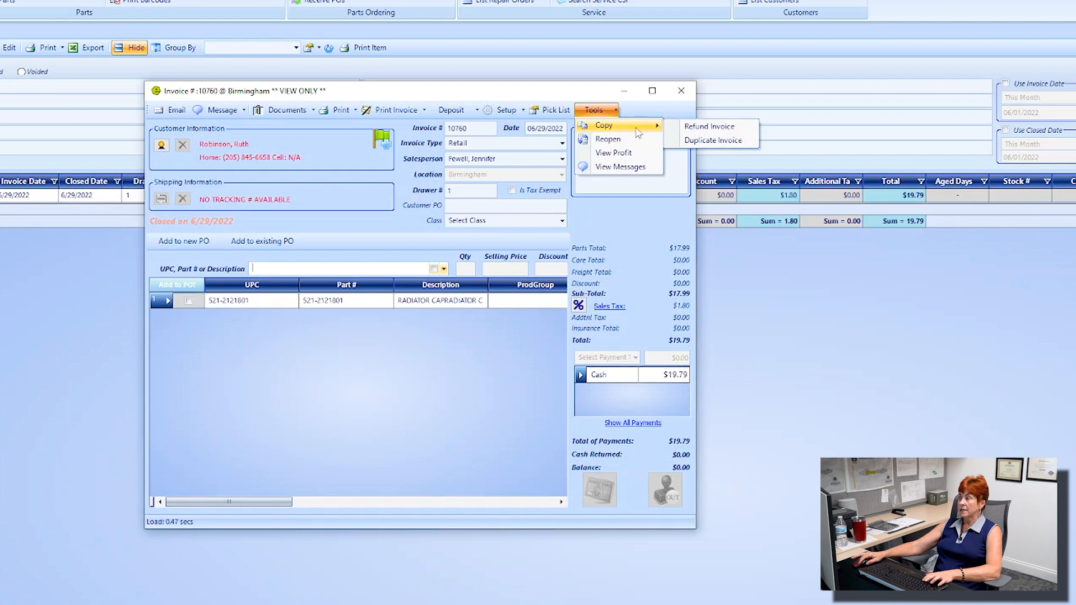
left_click(743, 131)
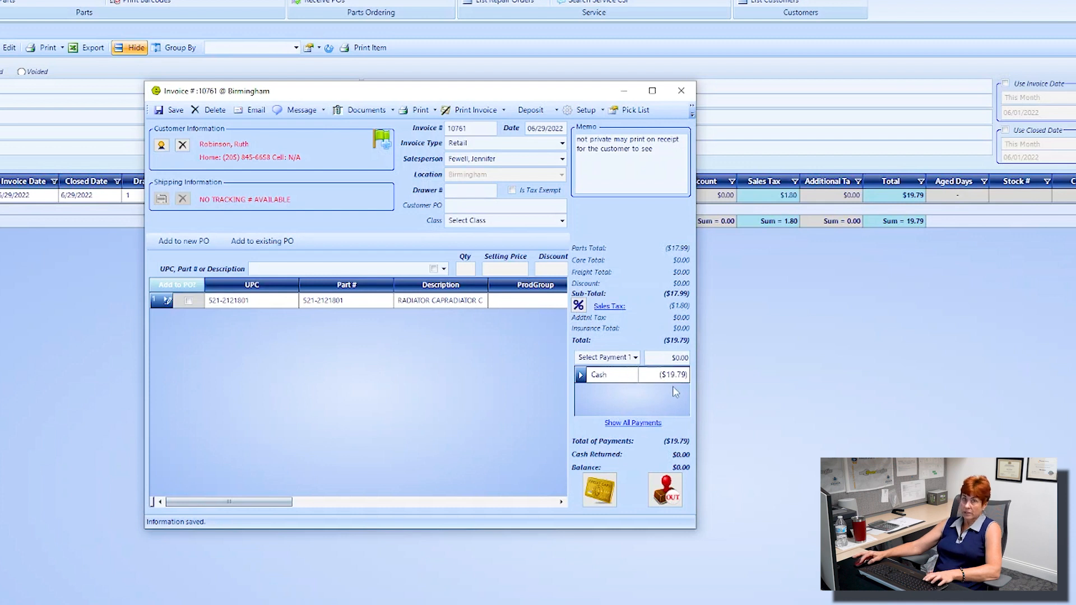
Close out the refund invoice, confirm the closing, and dismiss the customer copy of the receipt
left_click(665, 496)
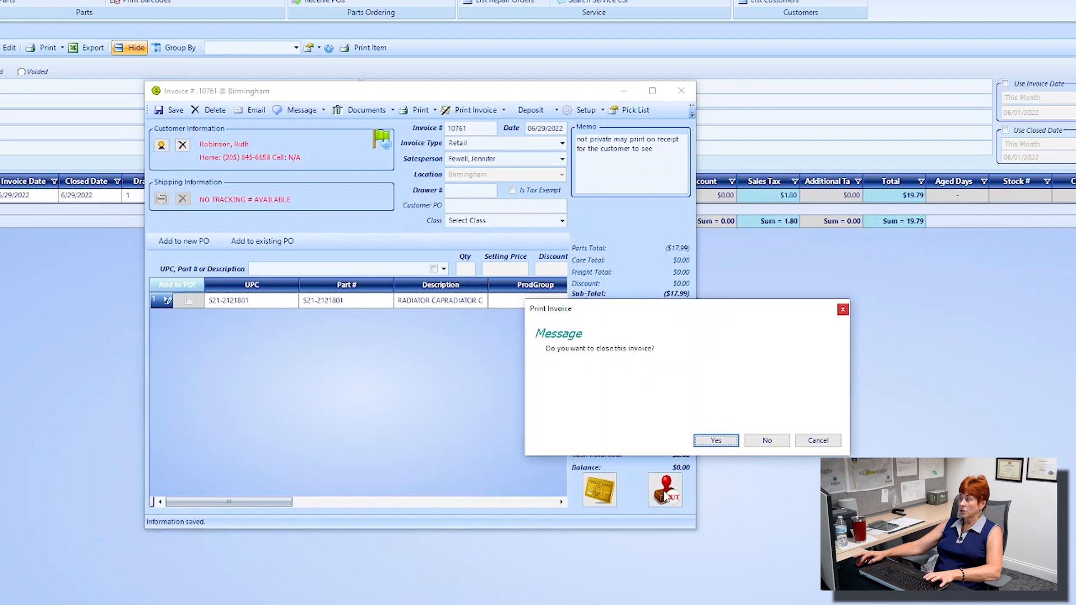
left_click(715, 441)
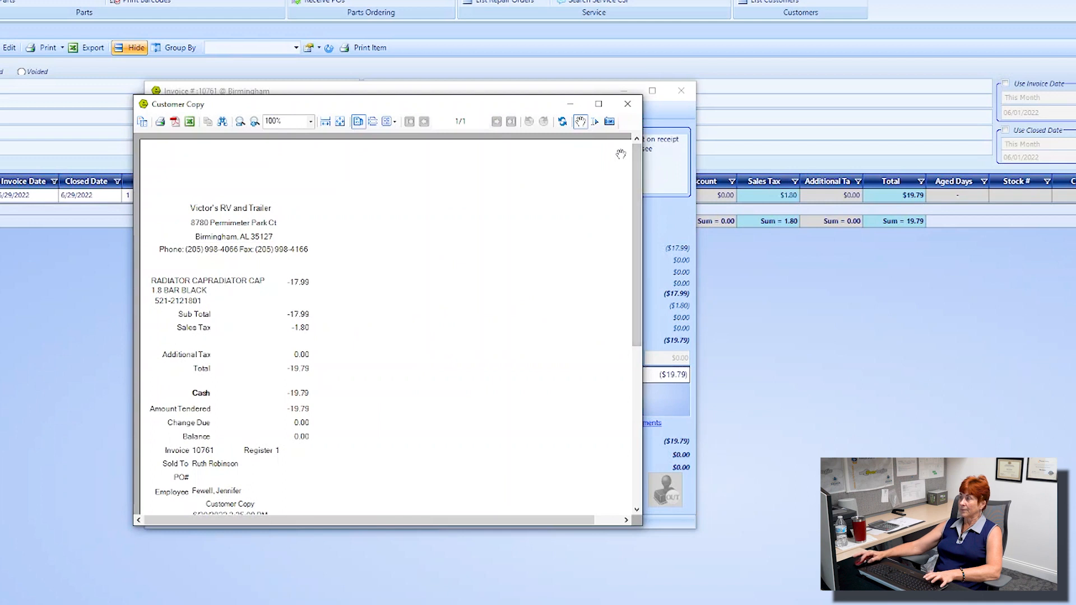
left_click(628, 105)
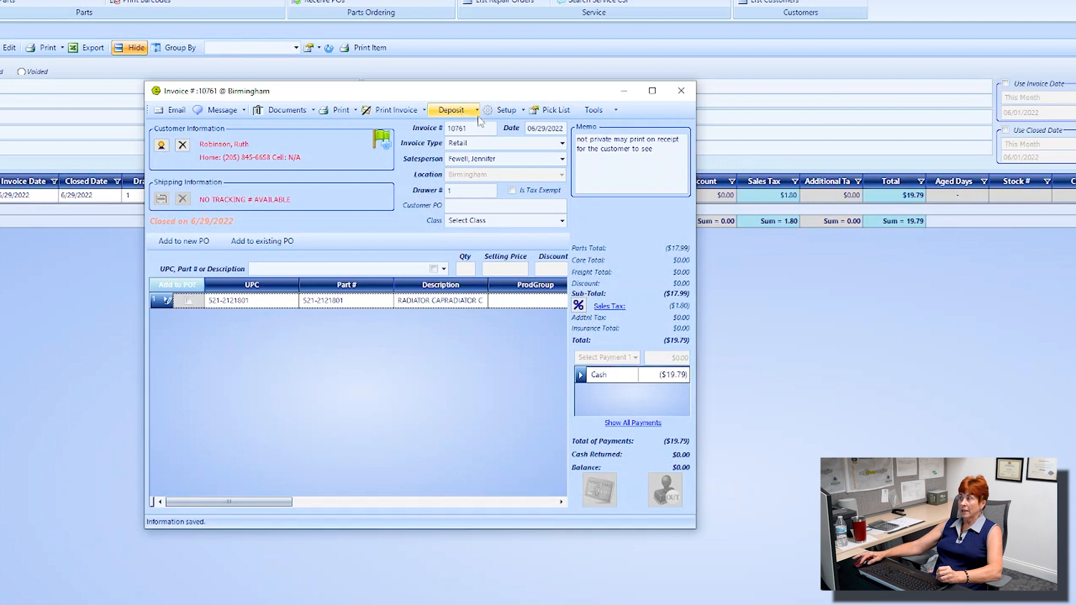
Check the refund invoice's copy options, and close both the invoice and the Invoice Search
left_click(596, 110)
mouse_move(614, 128)
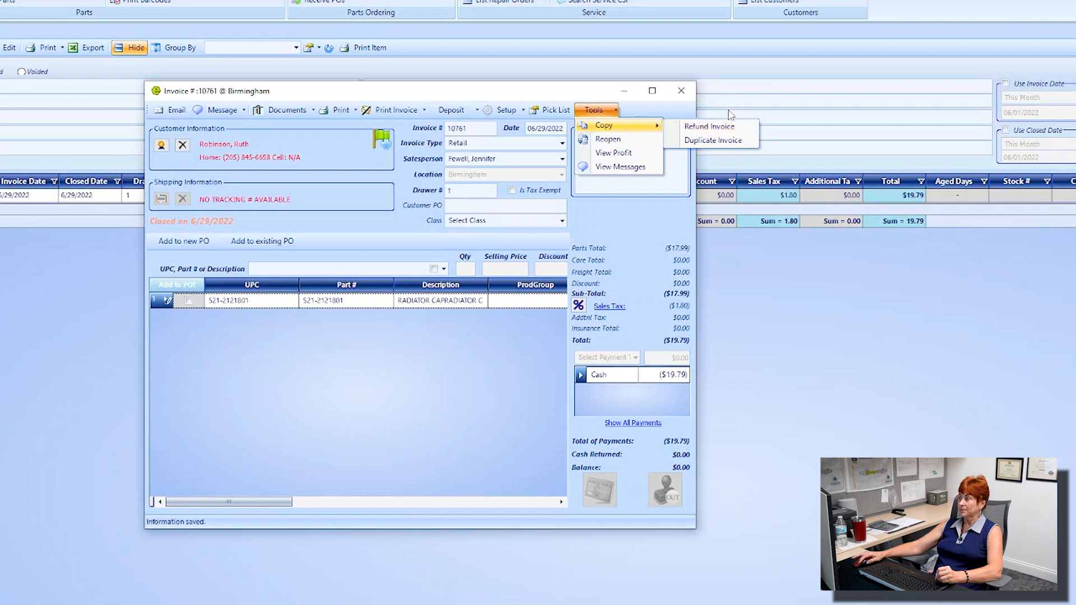
left_click(681, 90)
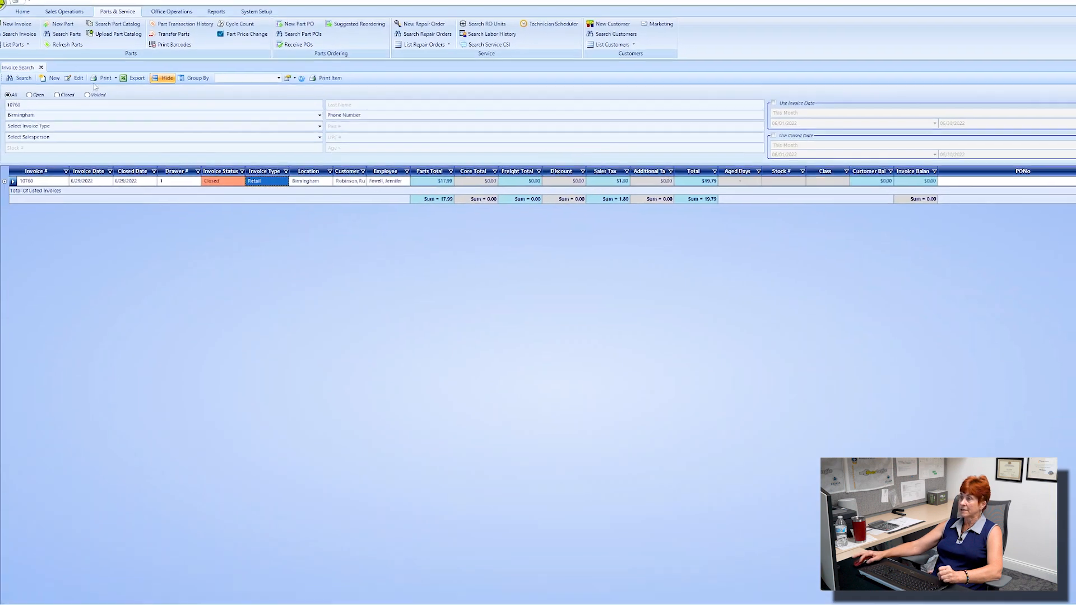
left_click(50, 74)
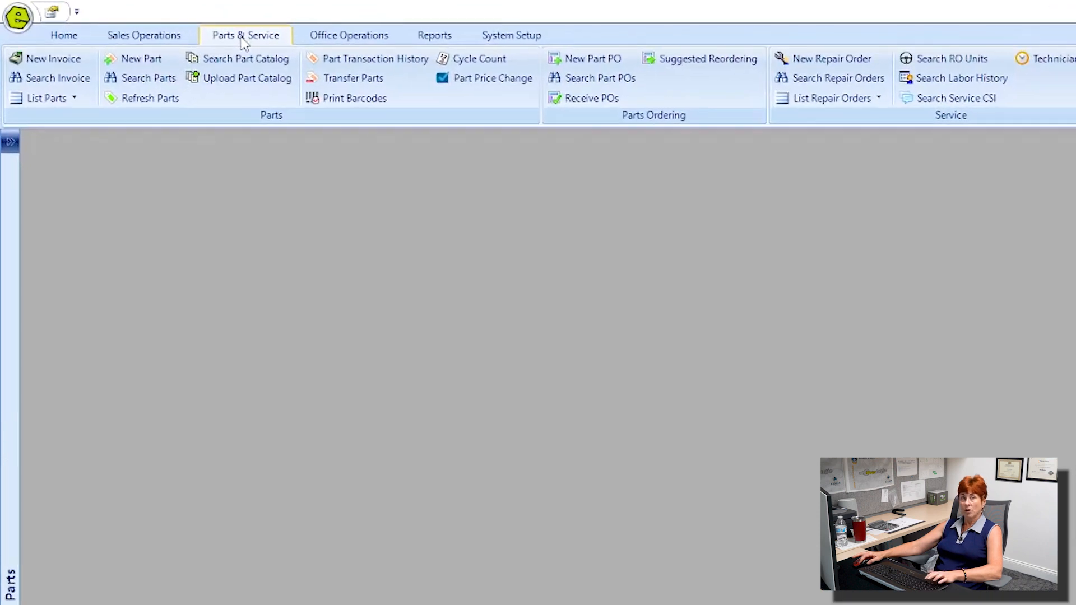
Create a new retail invoice and assign an existing customer, looked up by last and first name
left_click(67, 58)
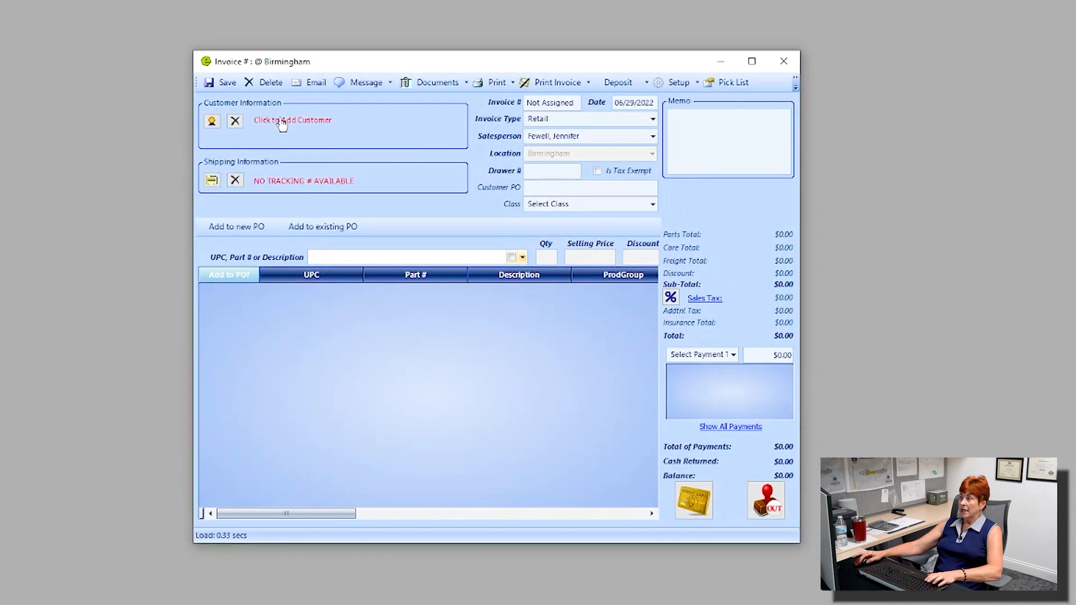
left_click(280, 121)
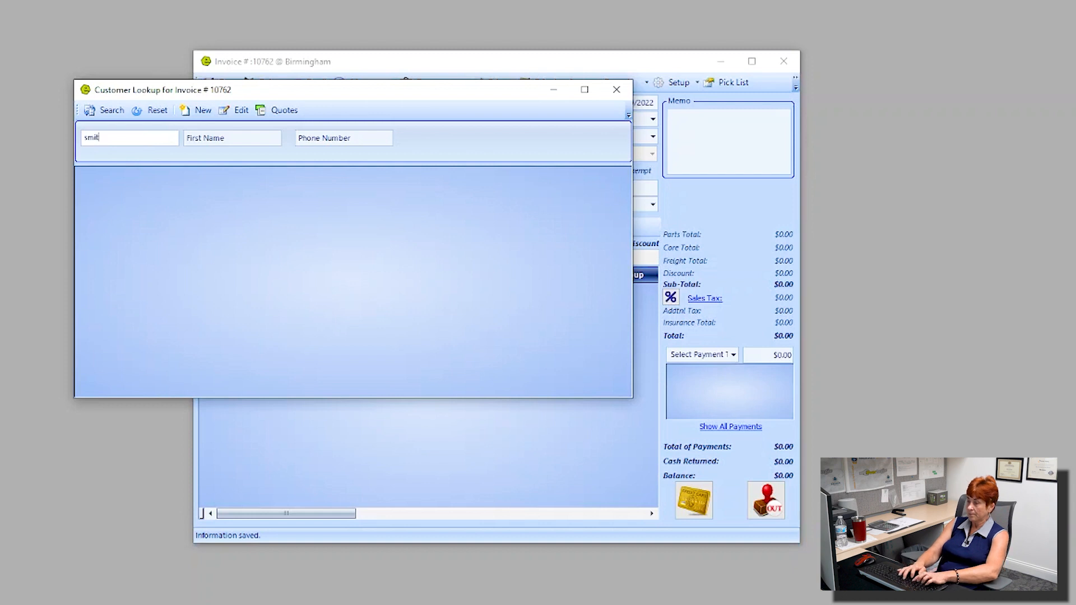
key("Tab")
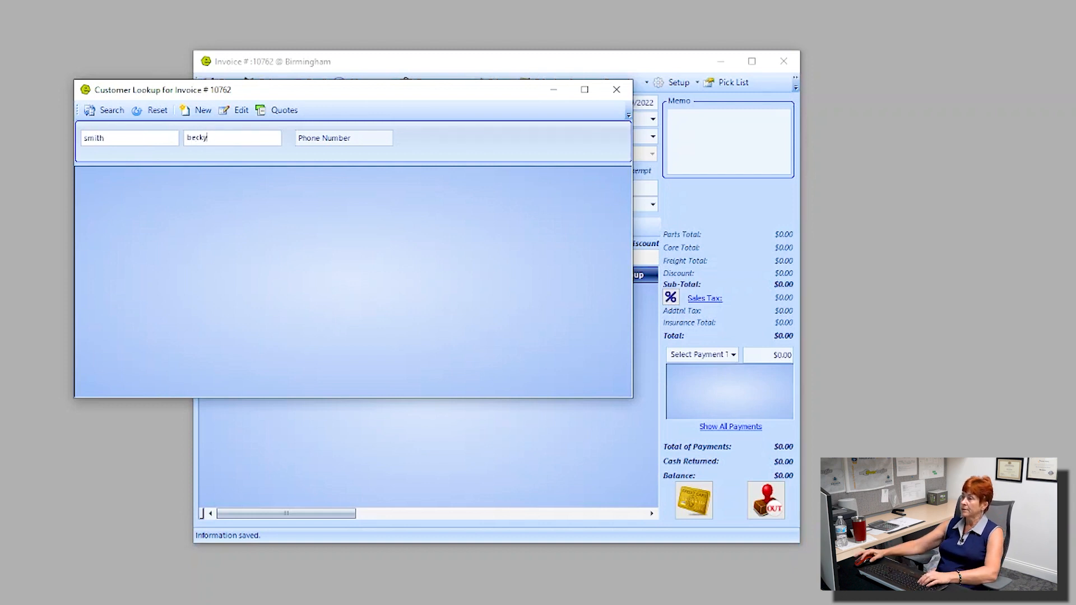
left_click(104, 111)
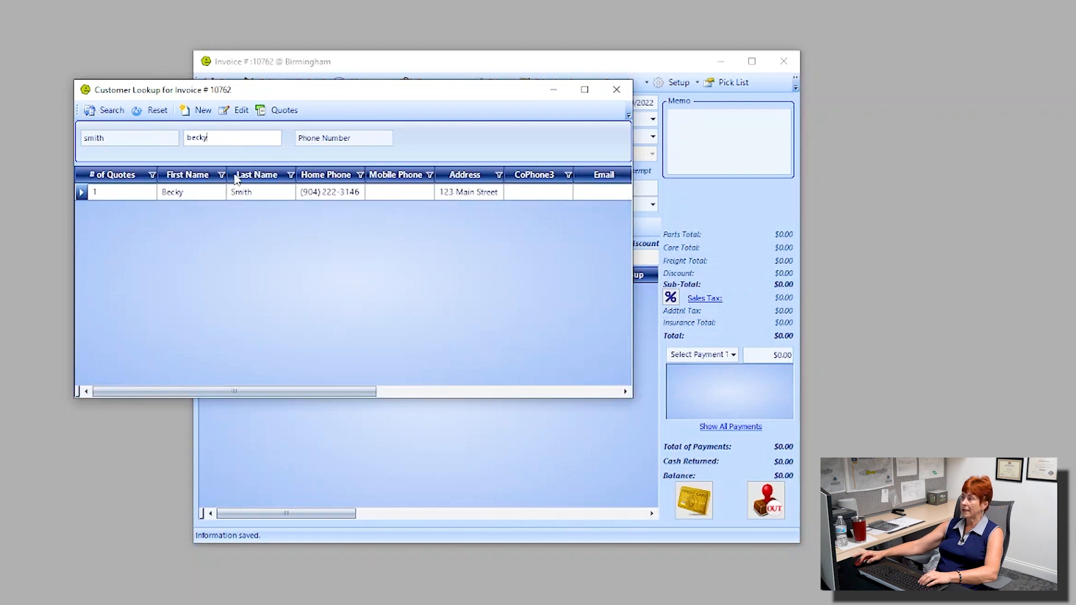
double_click(239, 194)
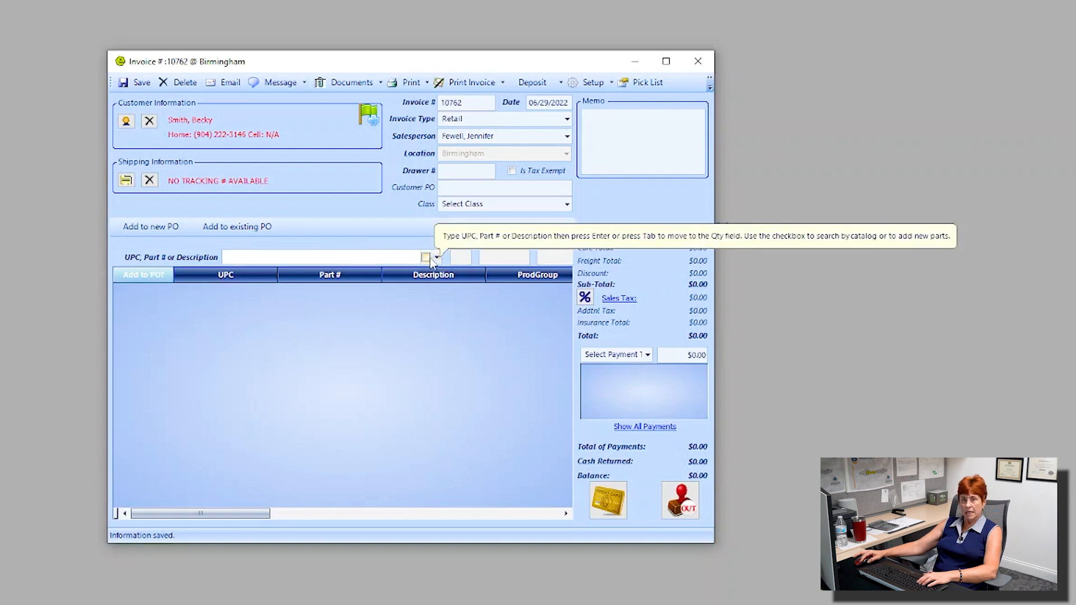
Search the invoice's parts for "sealant" and select part 69-0029, the DYNAFLEX 230 sealant
left_click(294, 258)
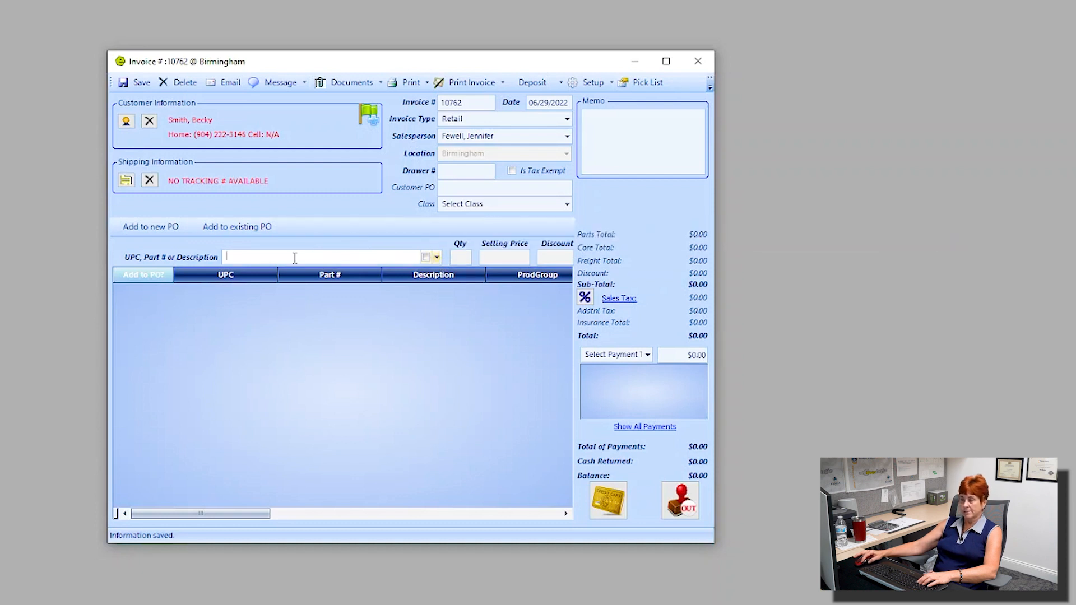
type("se")
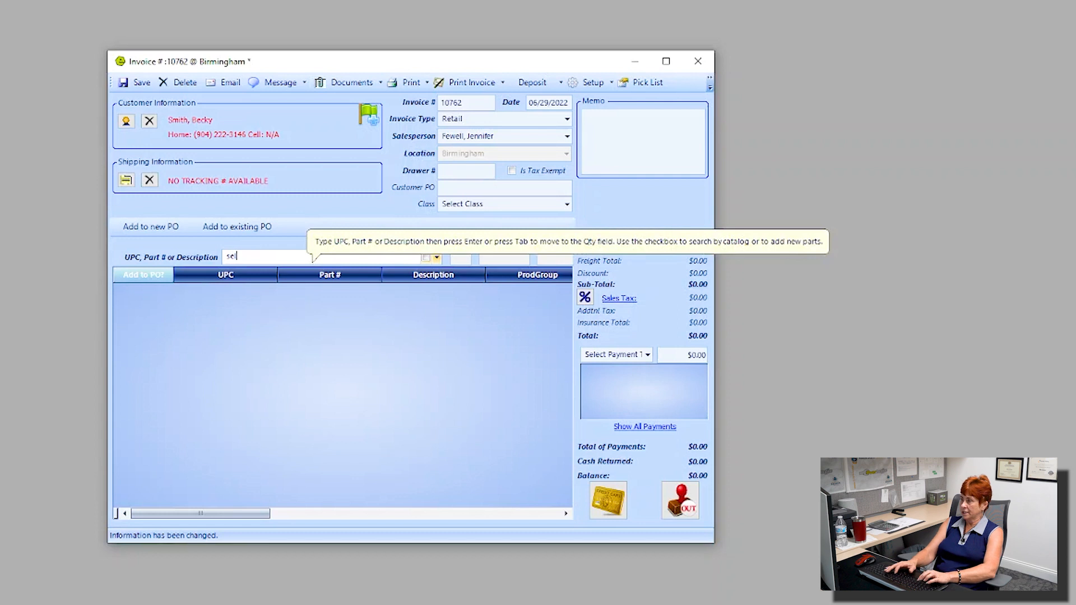
type("alan")
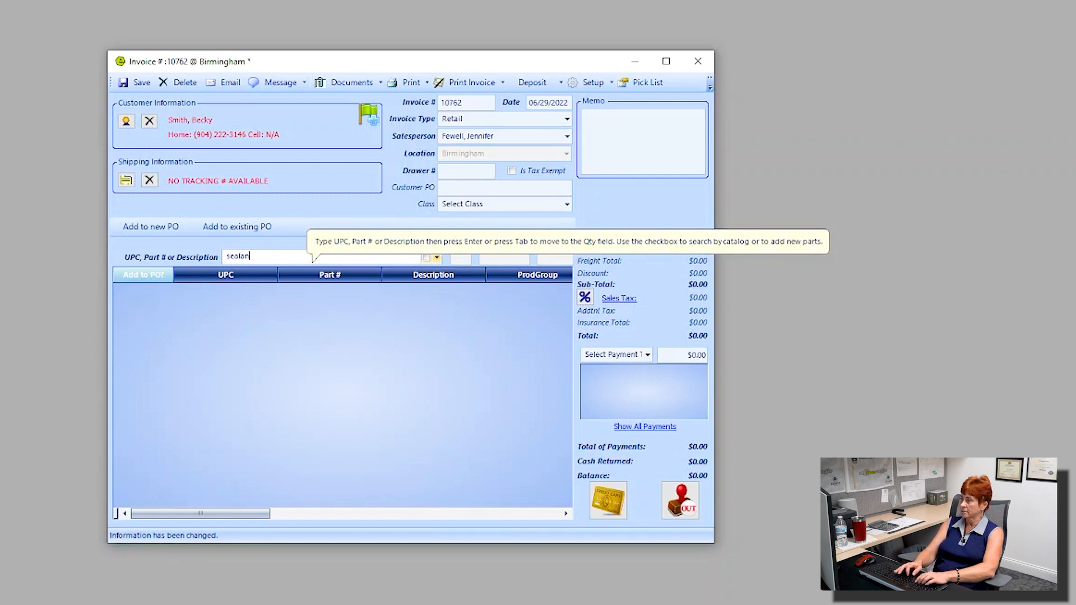
type("t")
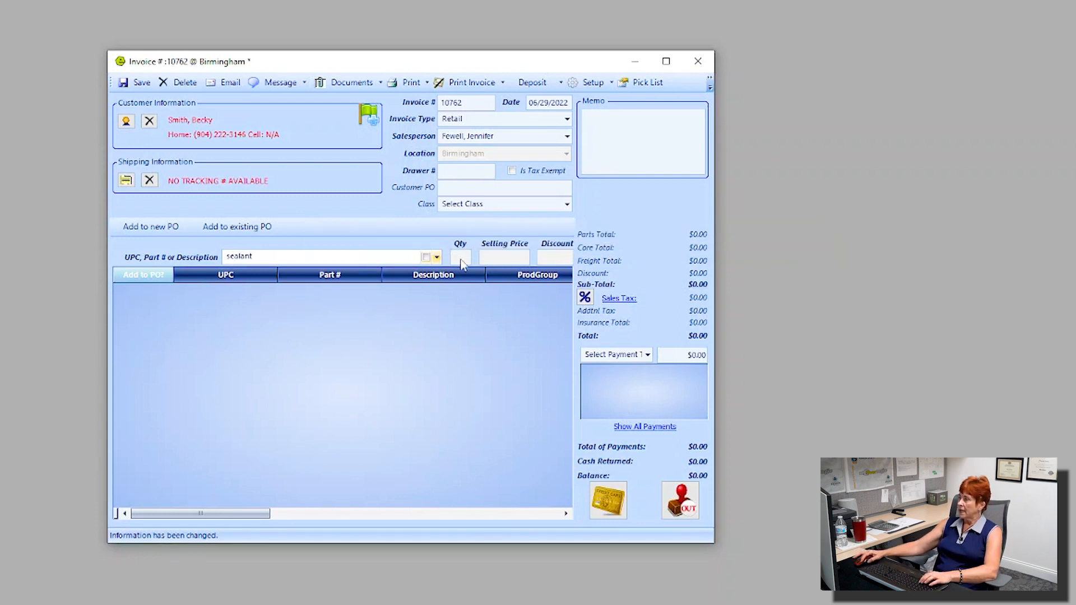
left_click(436, 257)
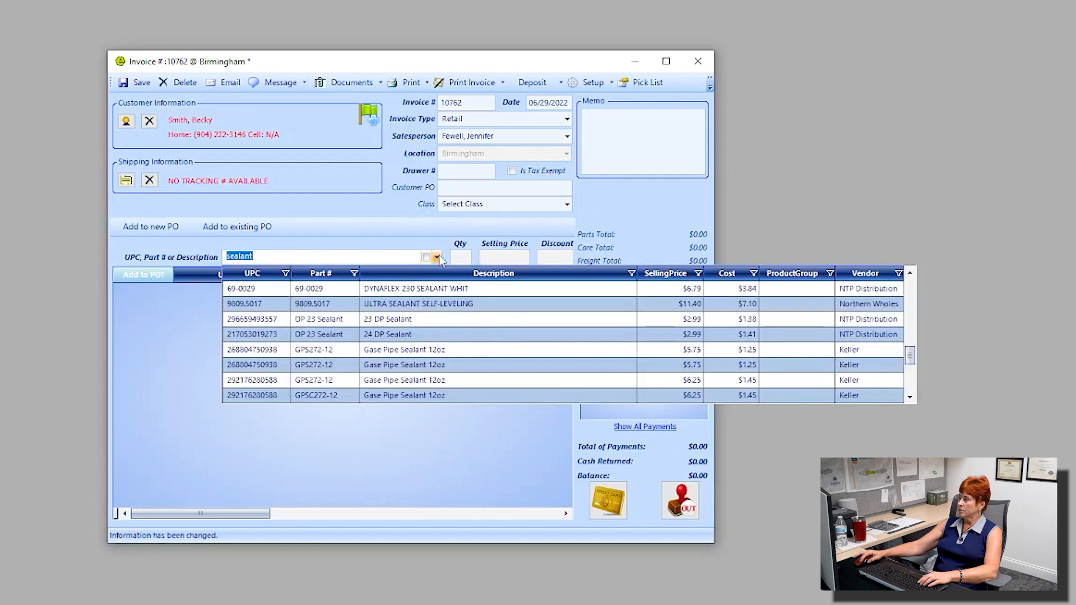
left_click(452, 295)
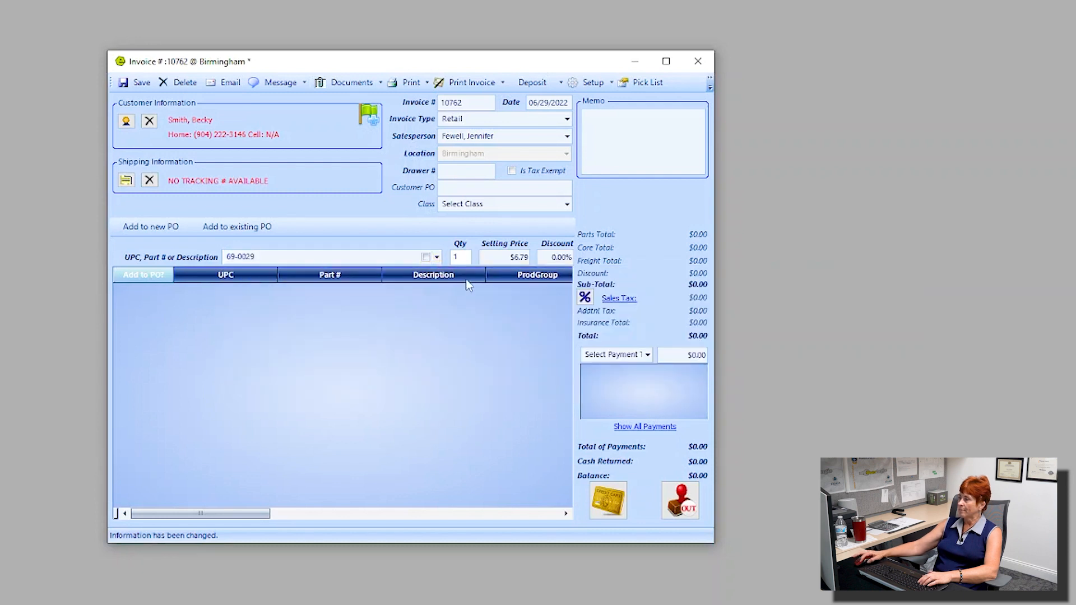
Set the sealant's quantity to 10 and add the part to the invoice
left_click(466, 257)
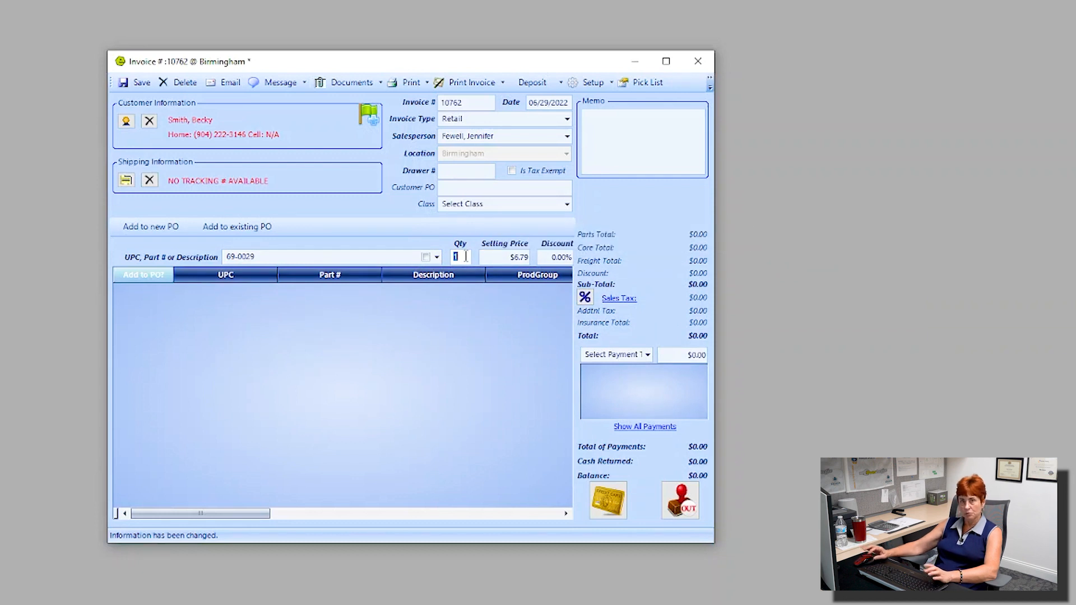
type("1")
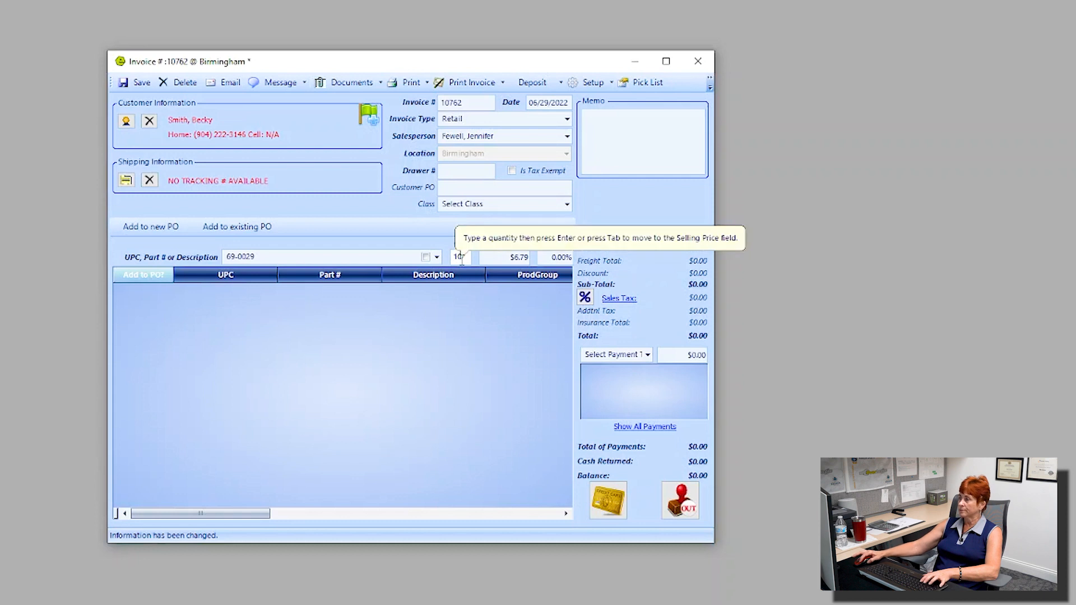
key("Return")
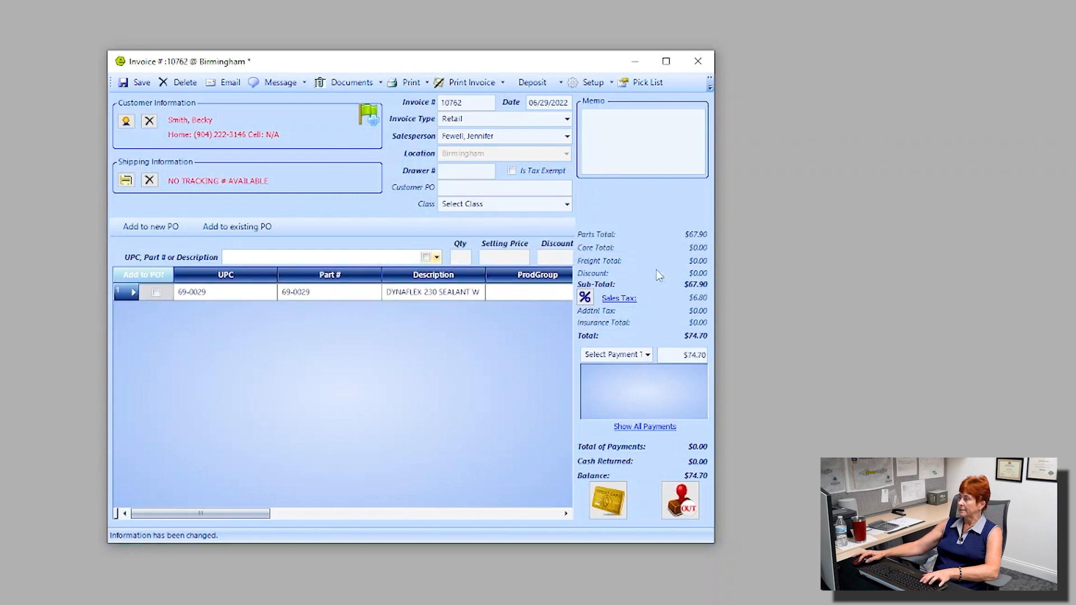
Review the quantity and pricing columns of the sealant line on the invoice
left_click_drag(240, 513, 401, 546)
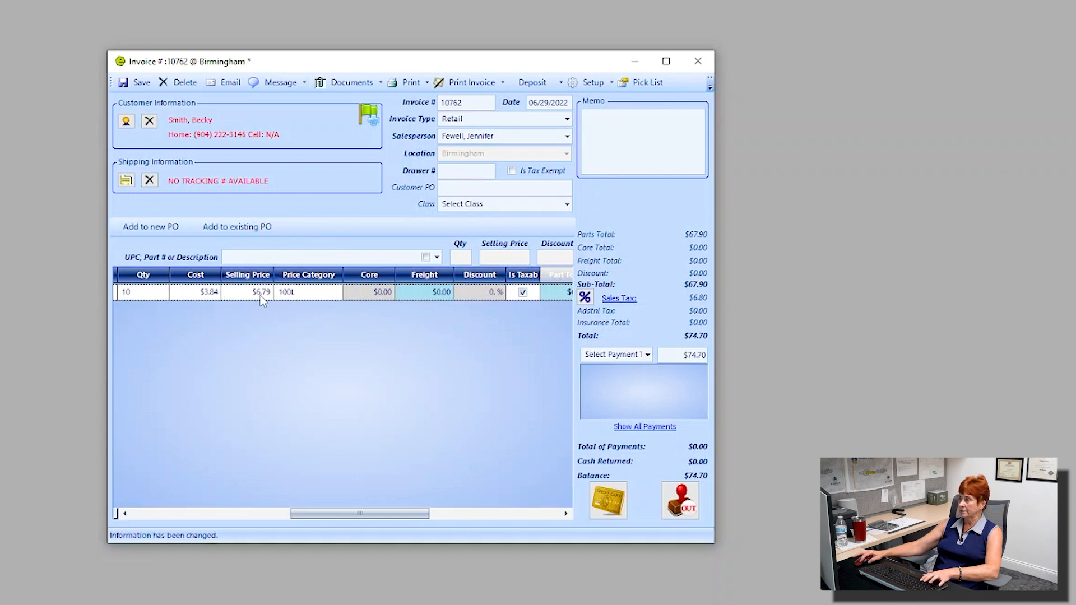
left_click_drag(142, 291, 120, 291)
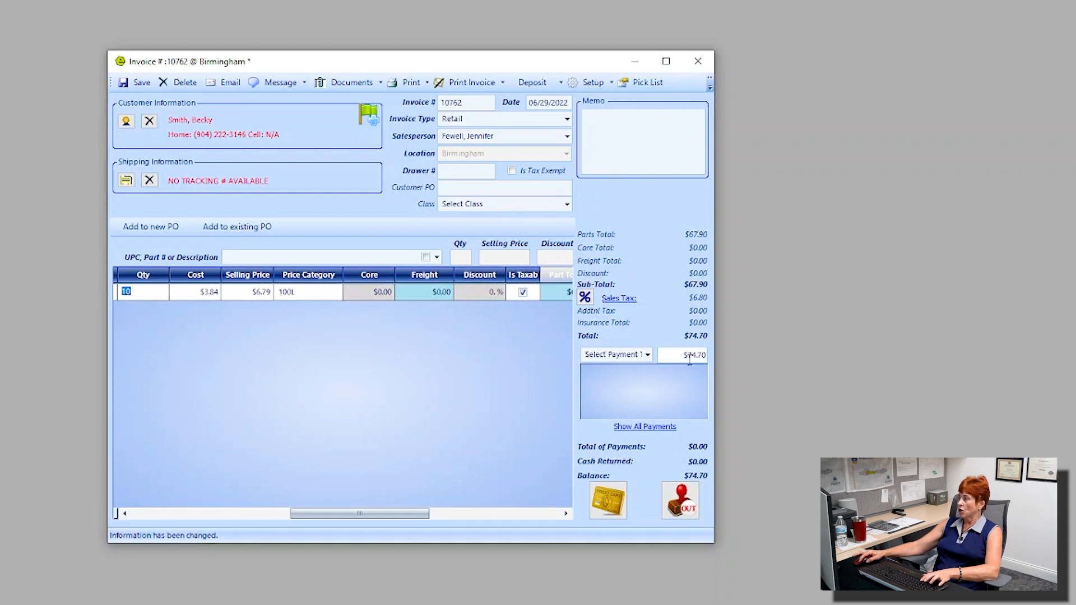
Record a cash payment of $74.70 for the full balance of the sealant invoice
left_click_drag(679, 357, 717, 359)
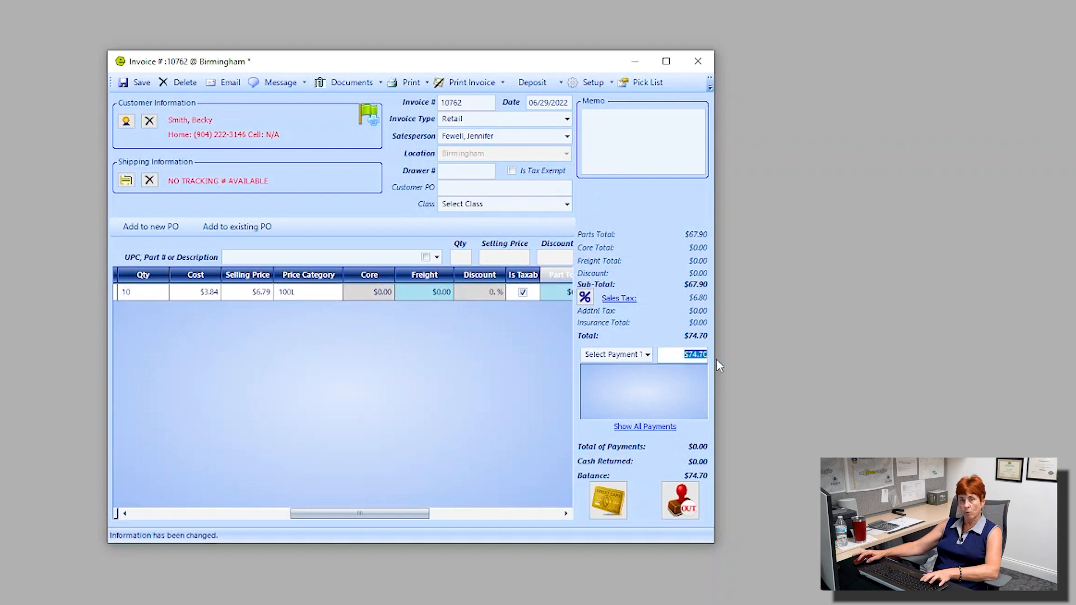
left_click(643, 356)
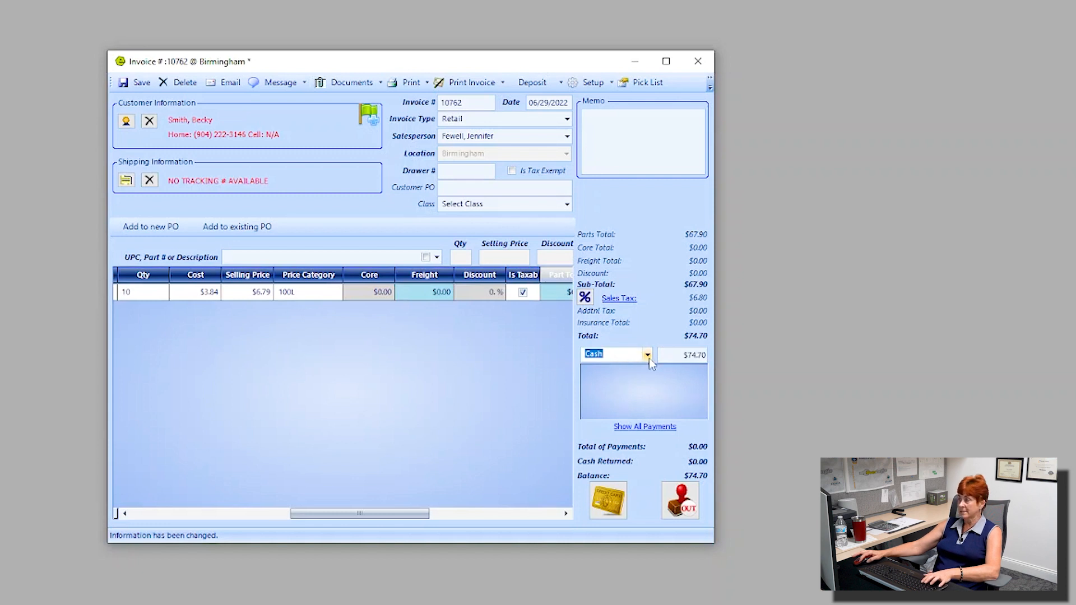
left_click(648, 356)
left_click(647, 356)
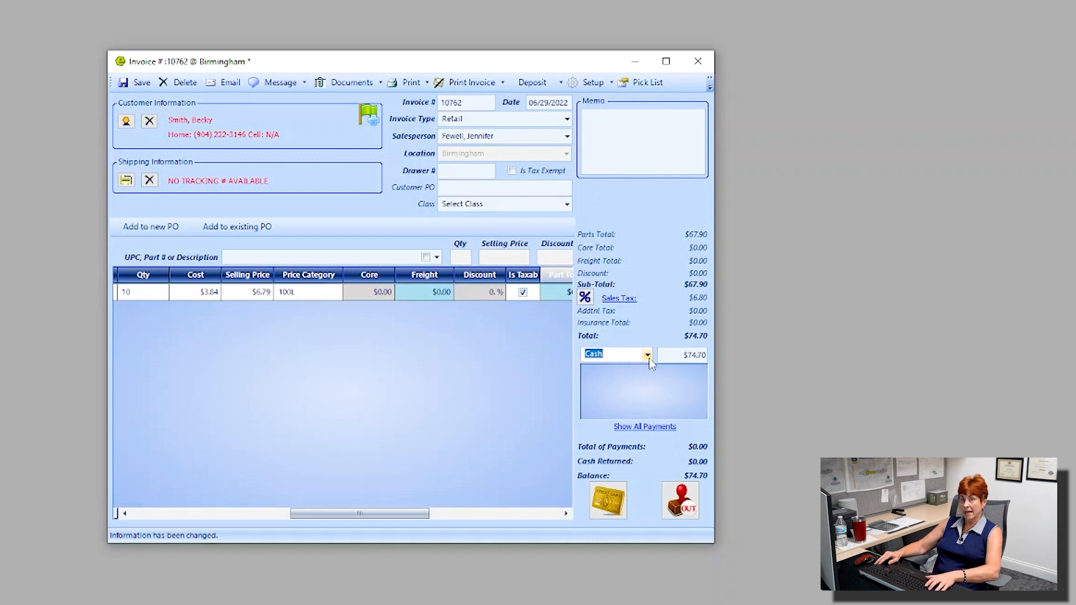
key("Return")
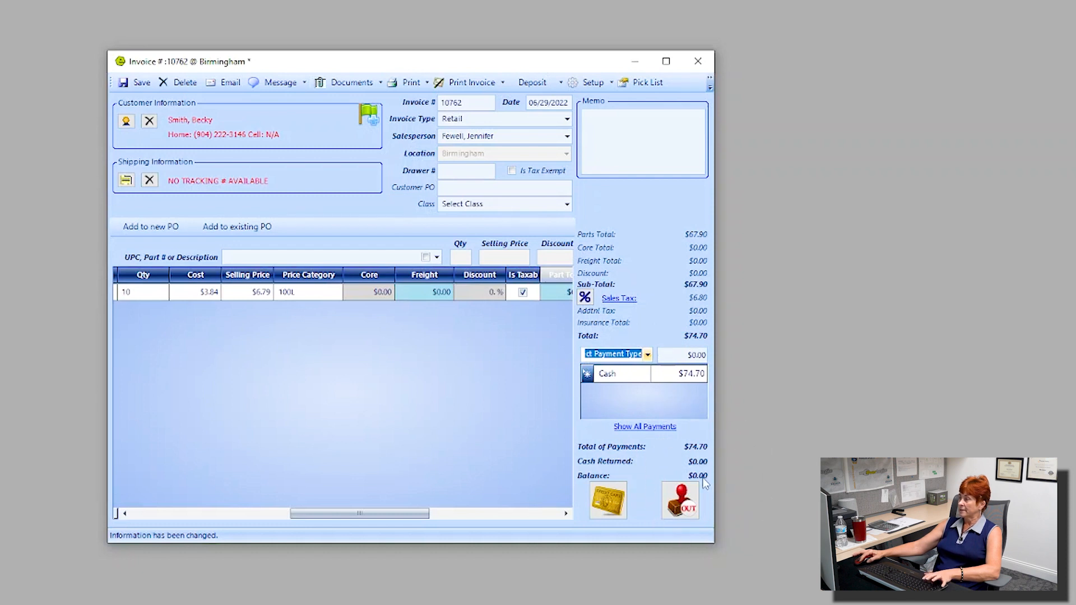
Close out the paid sealant invoice and dismiss the customer and merchant receipt previews
left_click(684, 509)
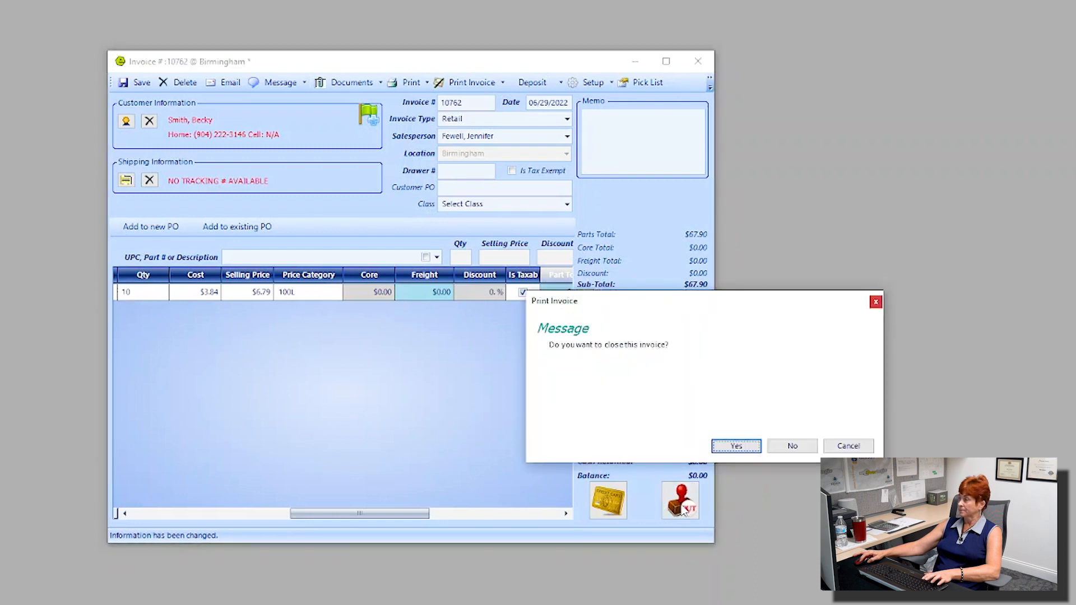
left_click(734, 446)
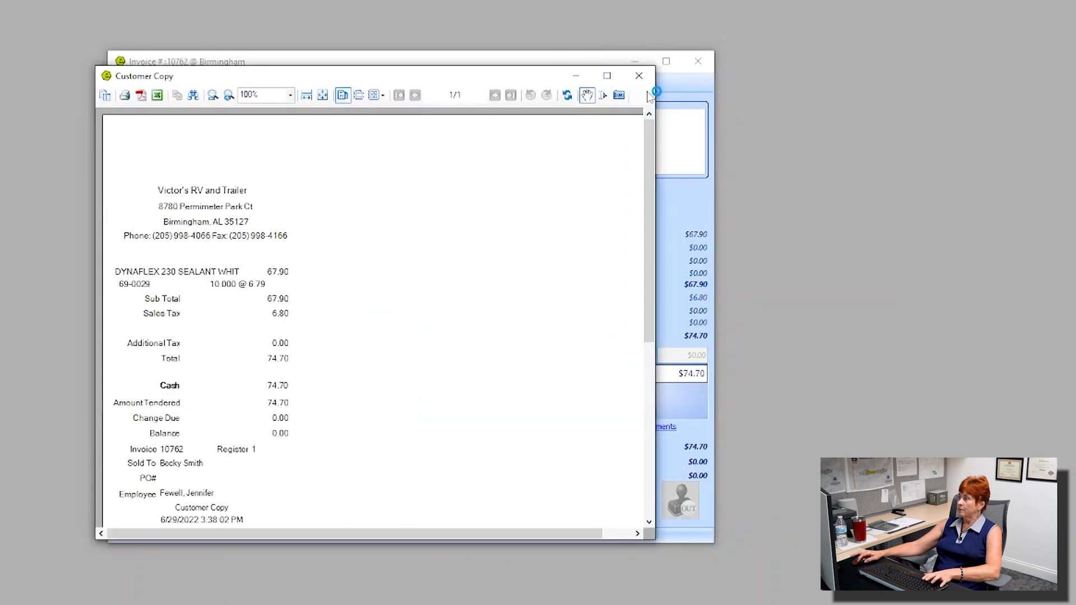
left_click(639, 76)
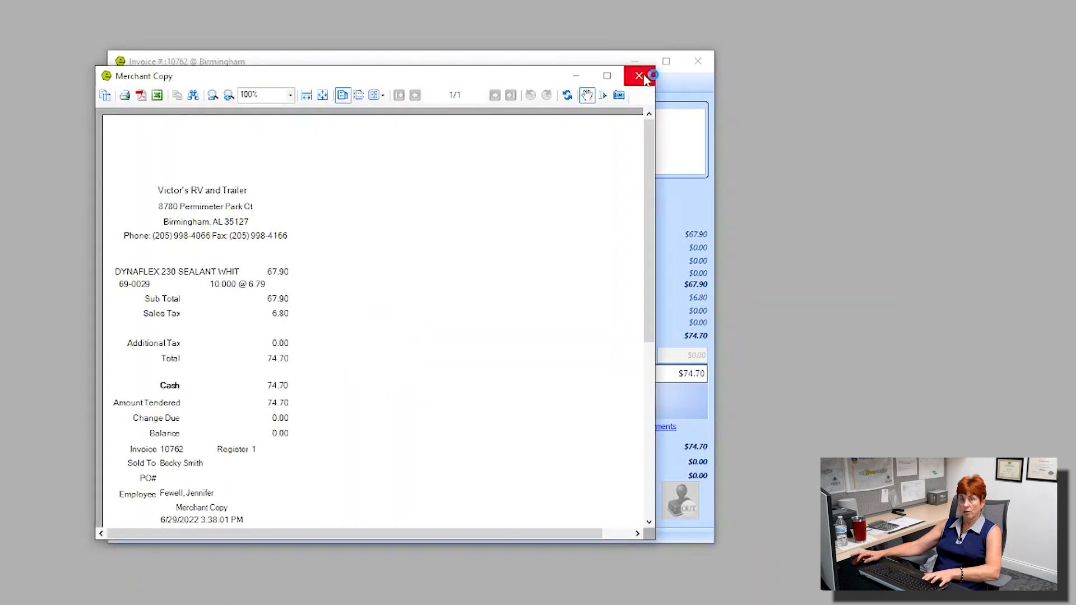
left_click(640, 77)
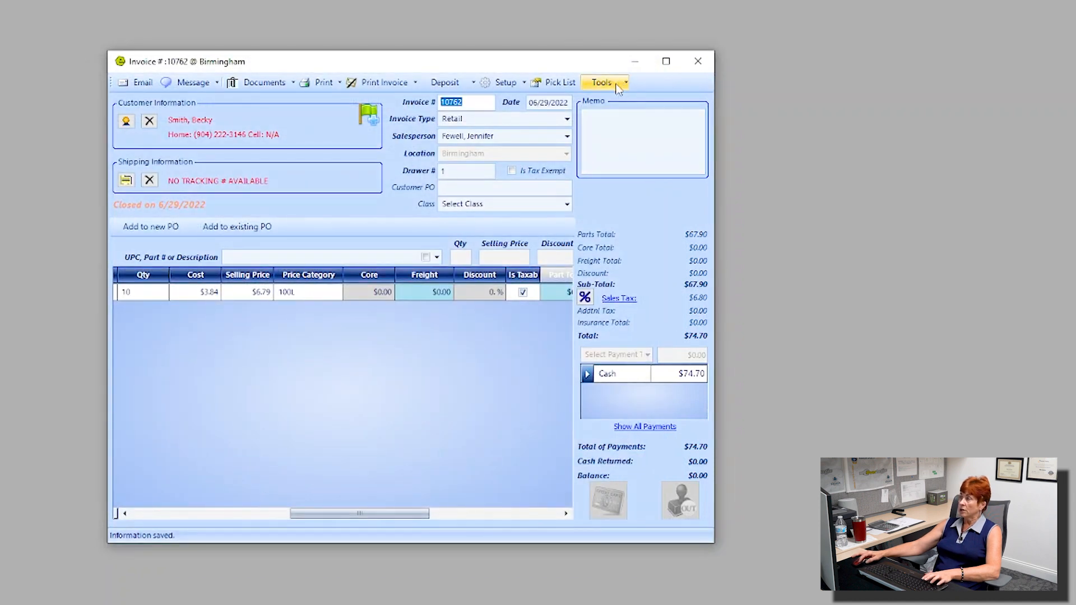
Copy the closed sealant invoice as a refund invoice
left_click(618, 84)
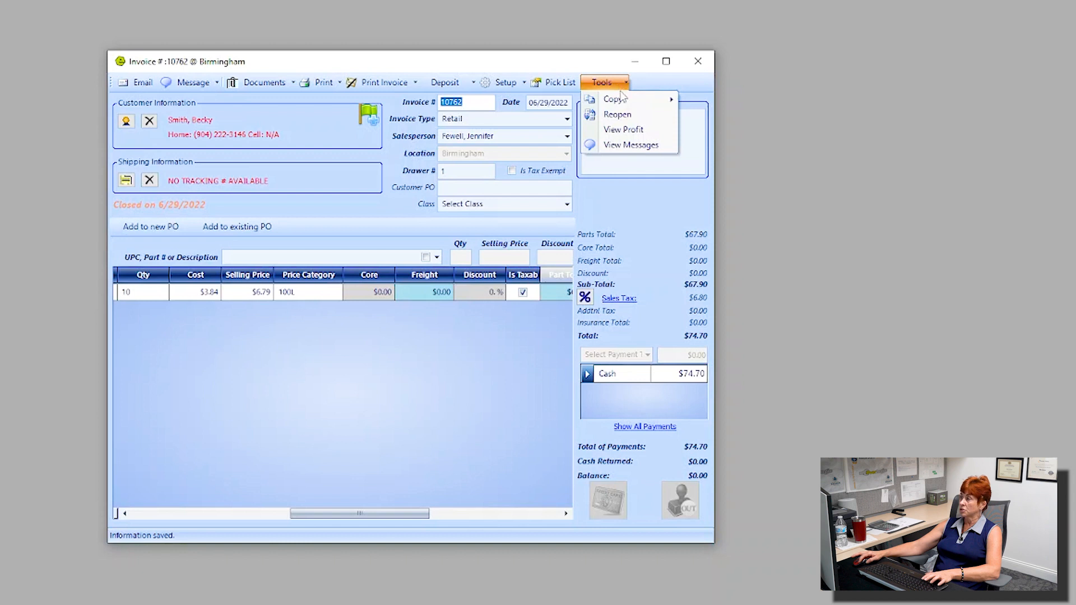
mouse_move(626, 103)
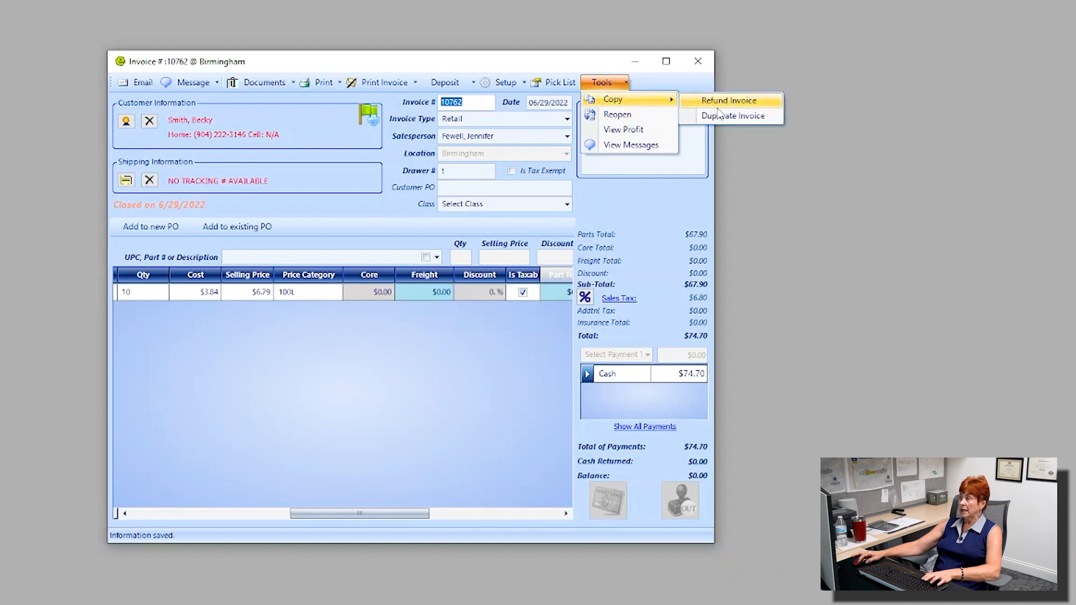
left_click(746, 101)
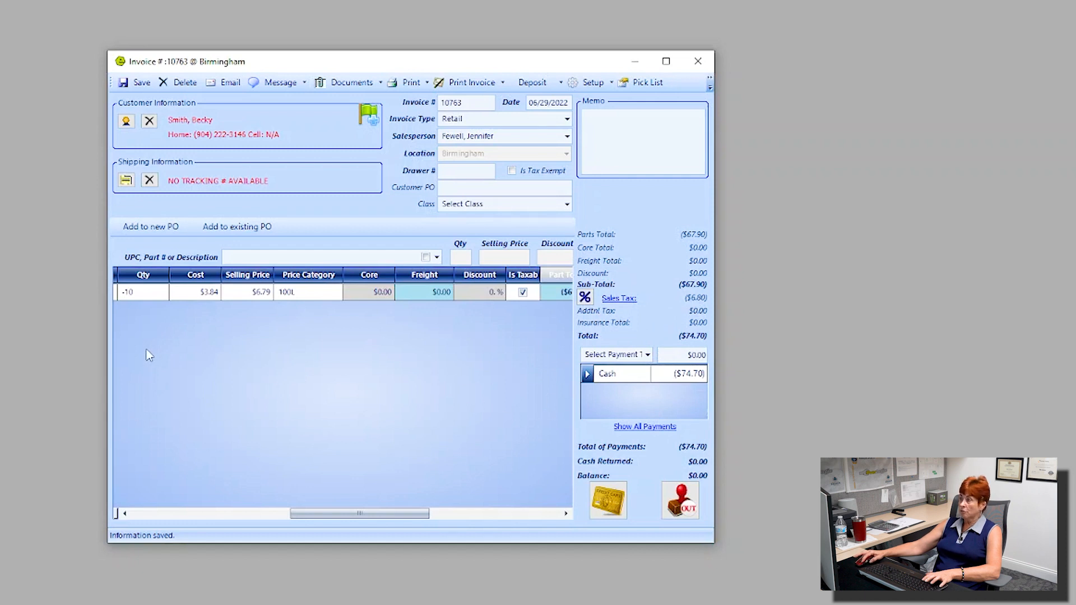
Set the DYNAFLEX 230 sealant quantity on the refund invoice to -2
left_click_drag(315, 513, 203, 513)
left_click(401, 292)
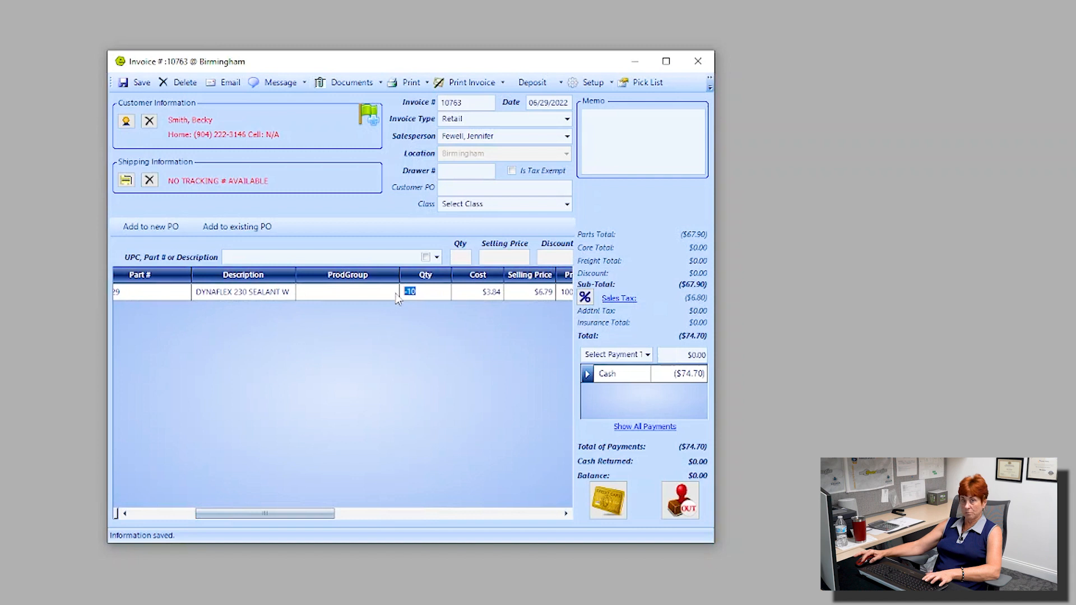
left_click(430, 294)
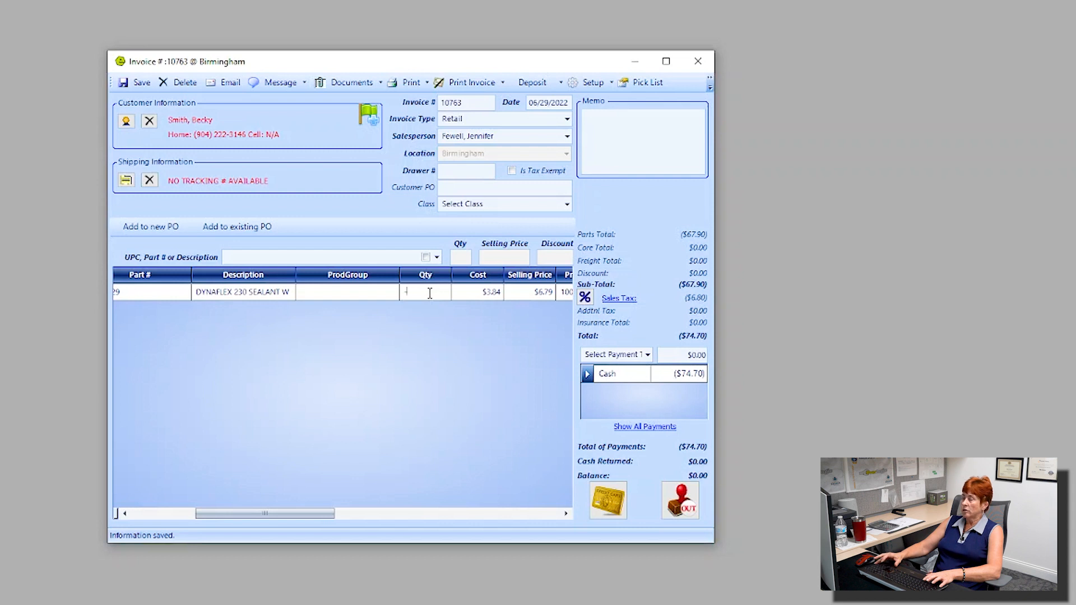
type("2")
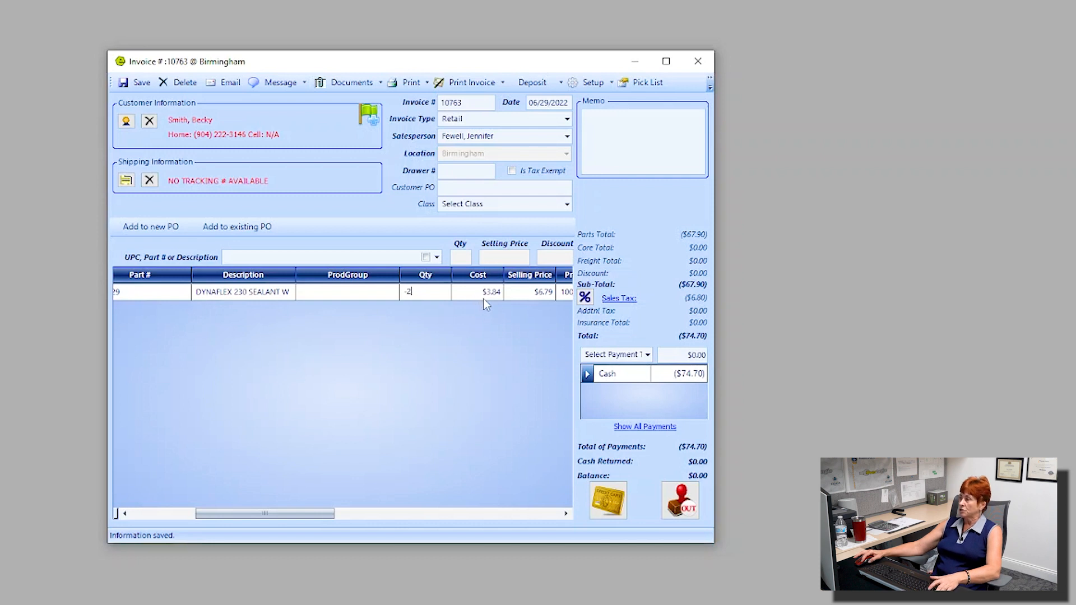
key("Tab")
key("Tab")
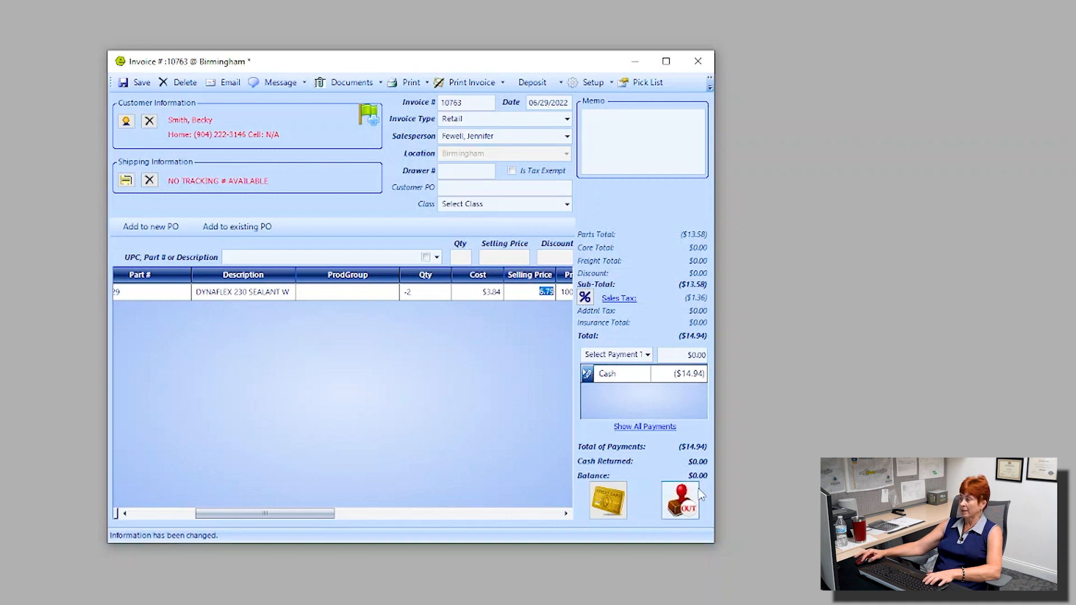
key("ctrl")
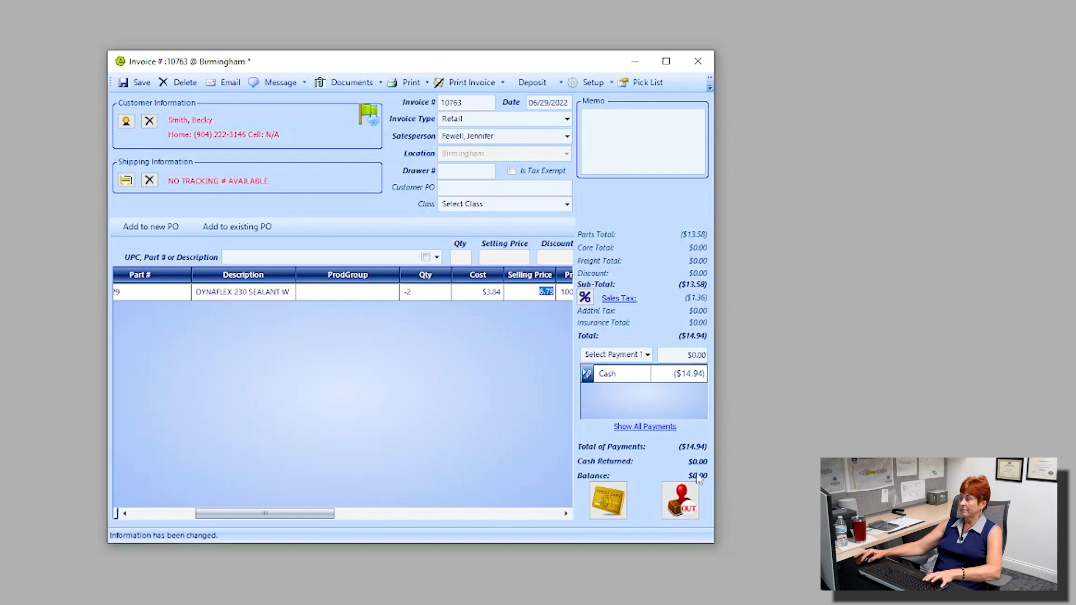
Close out the refund invoice and dismiss its customer and merchant receipt previews
left_click(686, 509)
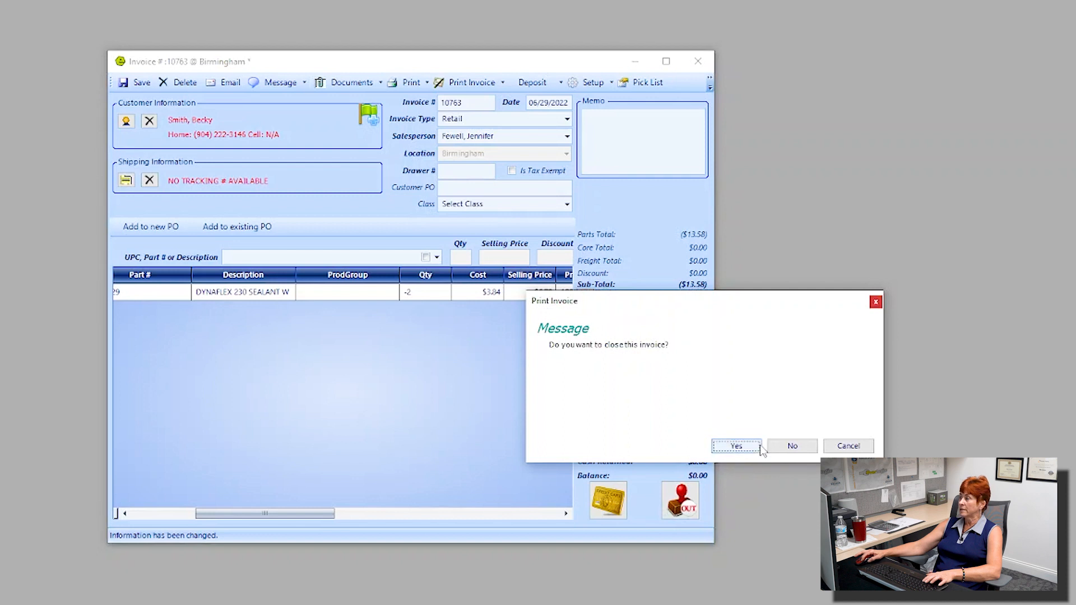
left_click(748, 448)
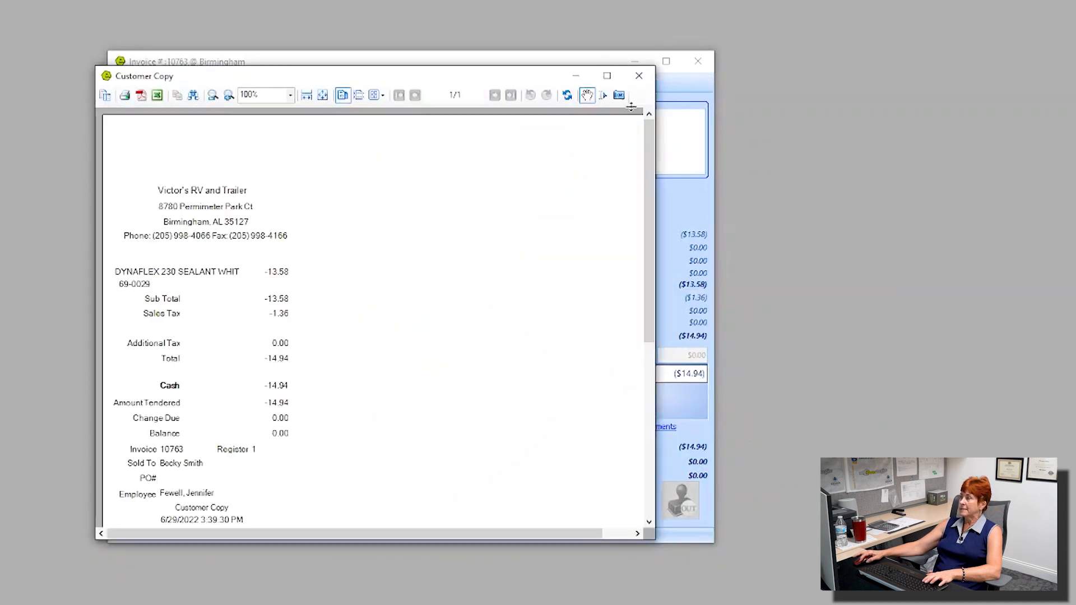
left_click(644, 81)
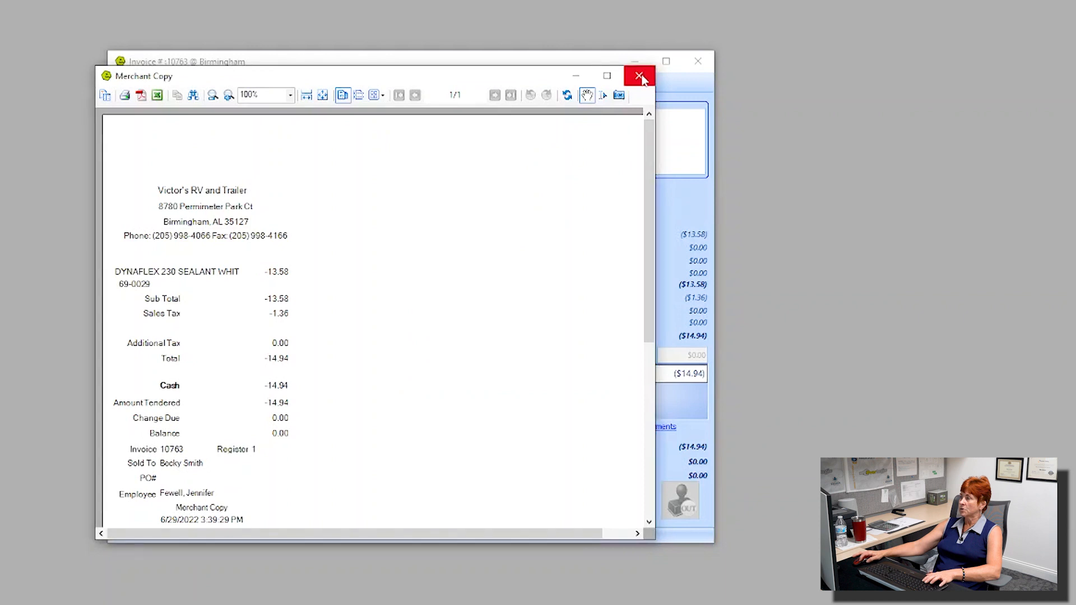
left_click(639, 76)
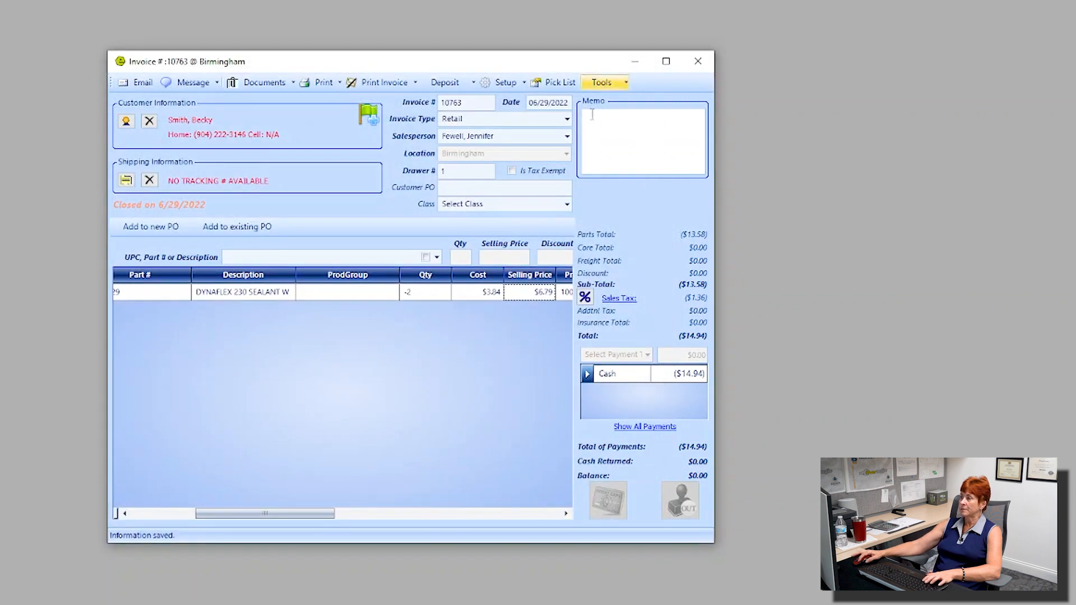
left_click(198, 217)
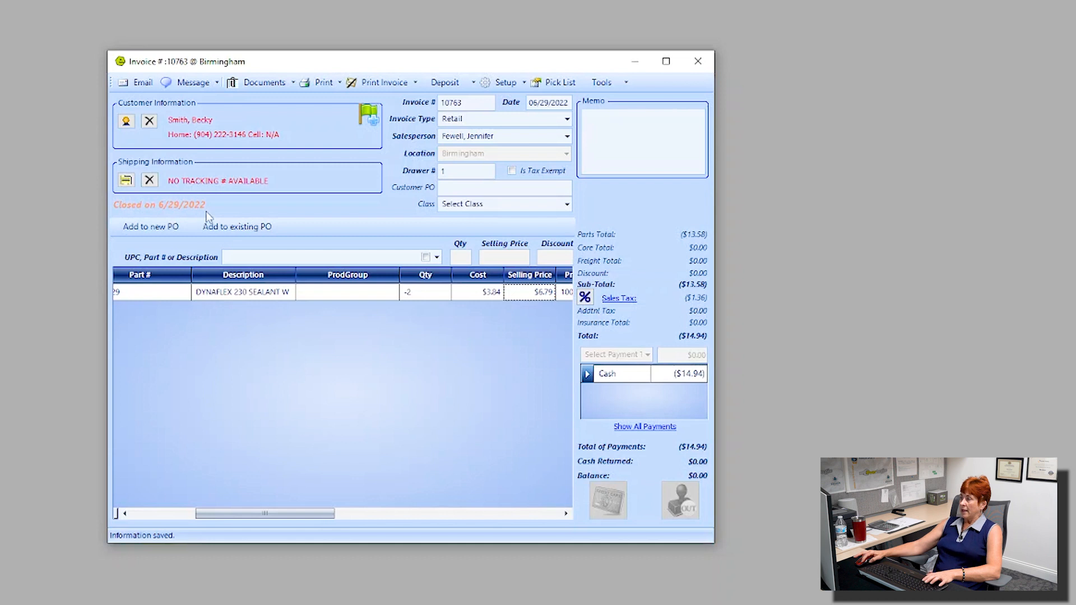
left_click(218, 125)
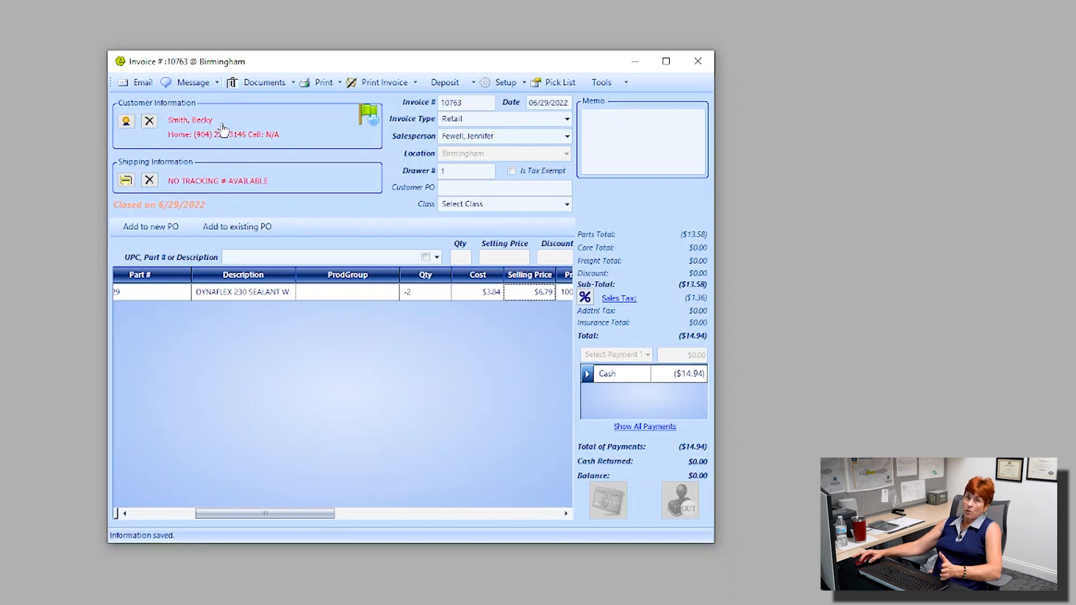
left_click(135, 80)
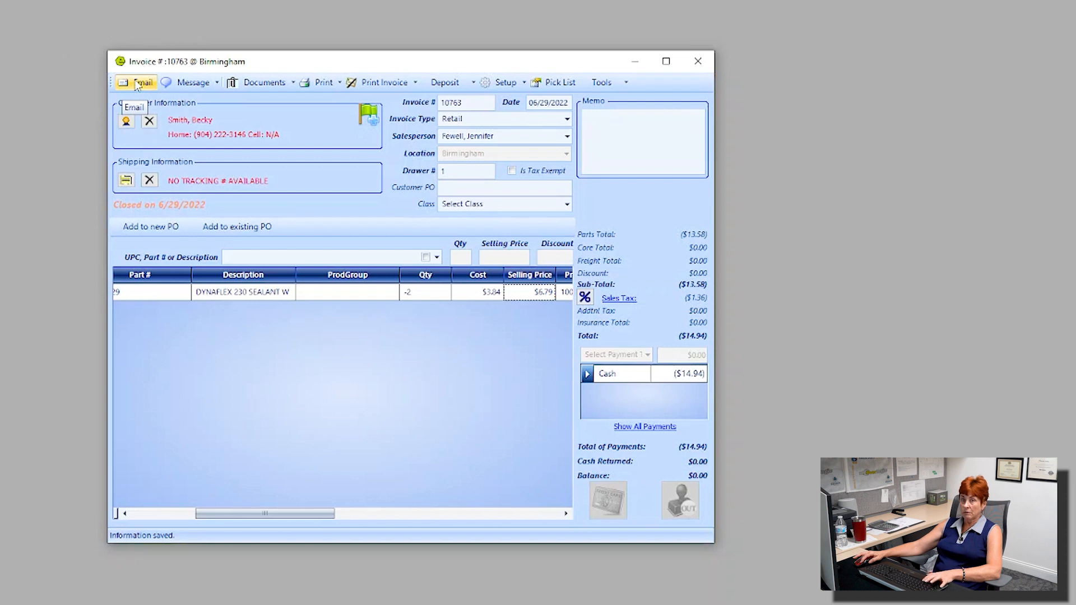